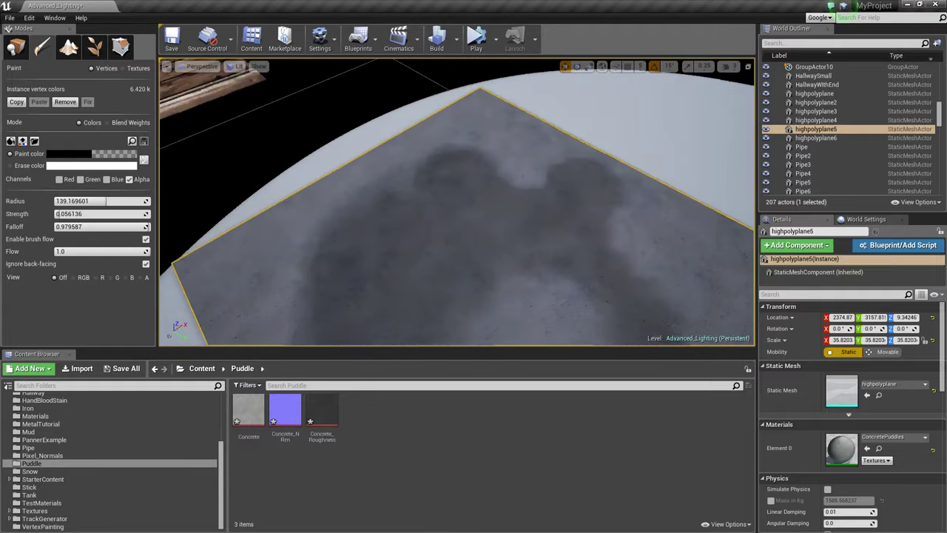
- Brush away the wet area on highpolyplane5, then swap the paint and erase colors and paint the puddle back at 0.117375 strength
right_drag(449, 206, 367, 171)
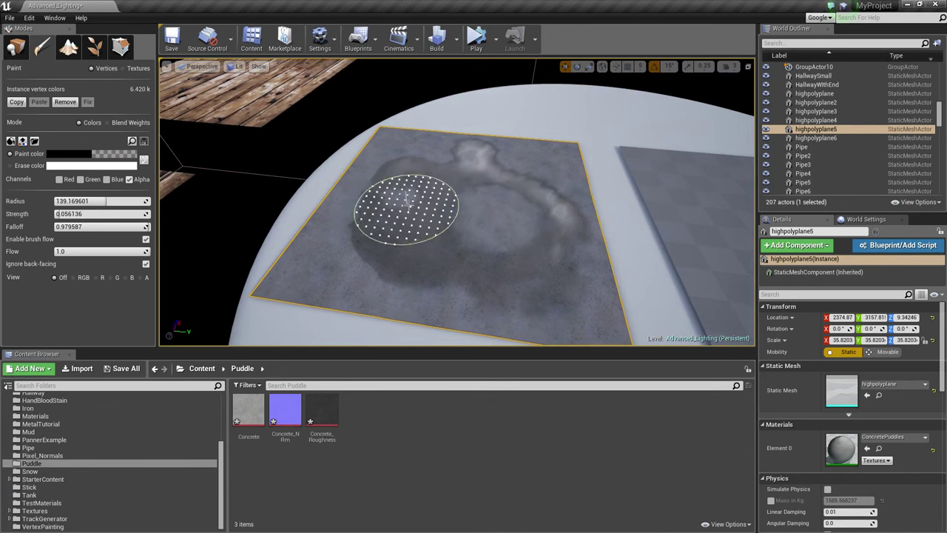
mouse_move(381, 177)
shift+mouse_down()
mouse_move(395, 169)
mouse_move(402, 251)
mouse_move(370, 237)
mouse_move(436, 271)
mouse_move(548, 194)
mouse_move(520, 171)
shift+mouse_up()
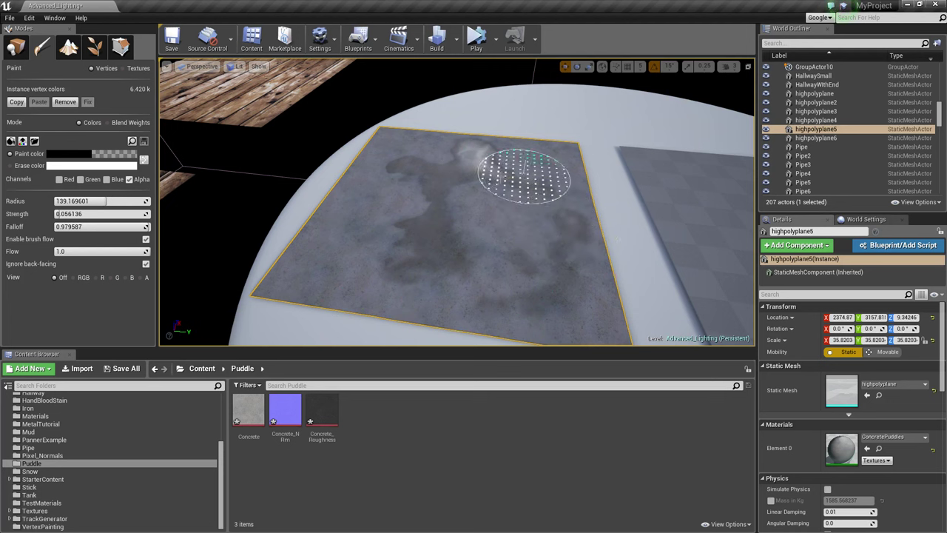
click(143, 159)
mouse_move(454, 313)
ctrl+mouse_down()
mouse_move(408, 232)
mouse_move(401, 249)
mouse_move(518, 203)
mouse_move(522, 243)
ctrl+mouse_up()
right_drag(522, 243, 514, 249)
scroll(513, 249, down, 2)
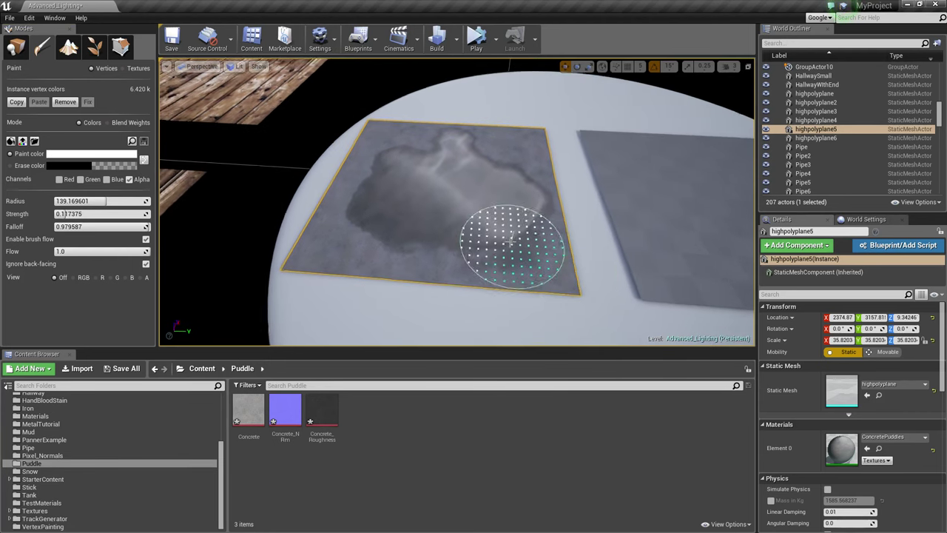
- Raise the vertex brush to radius 248.480927 and strength 0.469498 and flood the whole concrete plane with water
drag(99, 214, 106, 214)
mouse_move(463, 213)
ctrl+mouse_down()
mouse_move(406, 261)
mouse_move(389, 252)
ctrl+mouse_up()
mouse_move(343, 221)
ctrl+mouse_down()
mouse_move(515, 222)
mouse_move(349, 148)
mouse_move(465, 184)
ctrl+mouse_up()
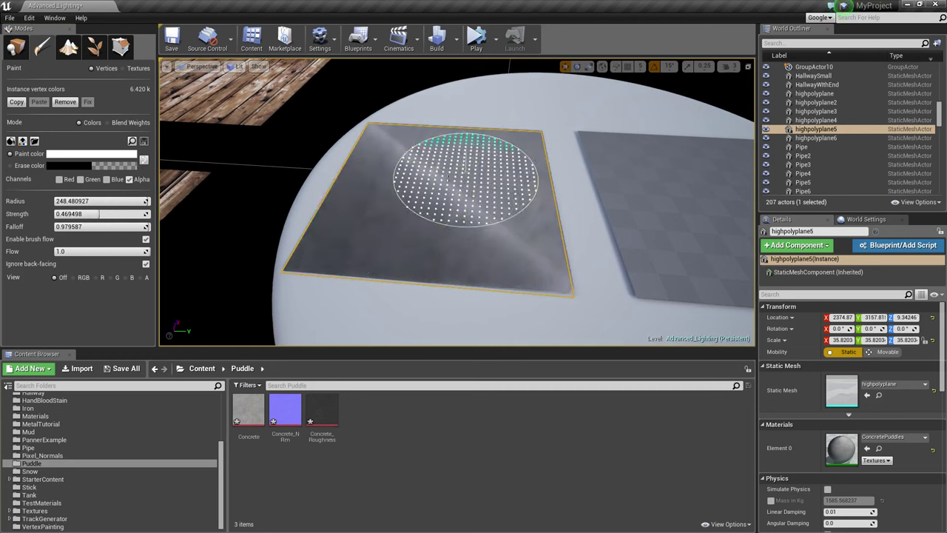
- Swap to black paint with radius 137.868301 and strength 0.214336, and brush highpolyplane5 back to dry concrete
click(144, 161)
drag(79, 213, 65, 215)
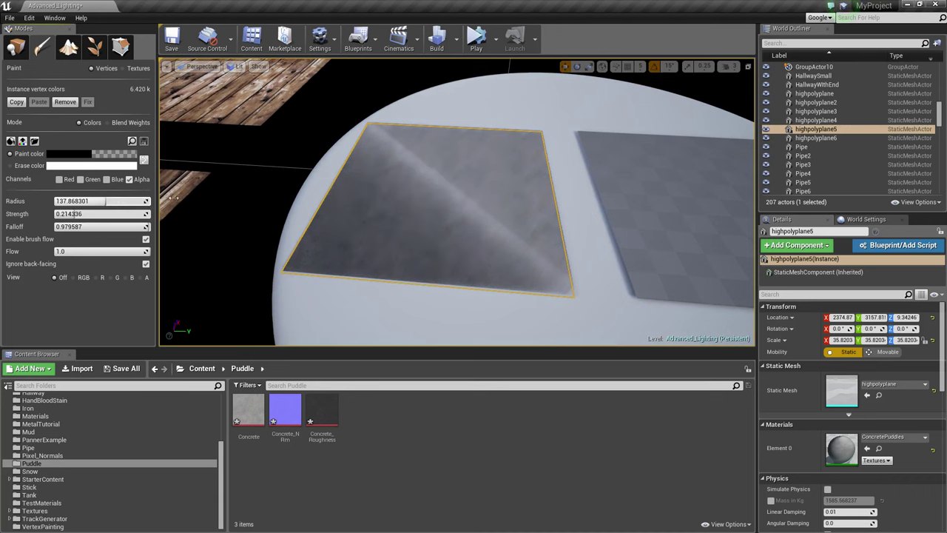
mouse_move(370, 200)
ctrl+mouse_down()
mouse_move(347, 201)
mouse_move(450, 194)
mouse_move(315, 177)
ctrl+mouse_up()
right_drag(616, 182, 616, 183)
mouse_move(532, 167)
ctrl+mouse_down()
mouse_move(473, 215)
mouse_move(354, 191)
mouse_move(381, 88)
mouse_move(504, 99)
mouse_move(520, 111)
mouse_move(450, 96)
mouse_move(466, 109)
ctrl+mouse_up()
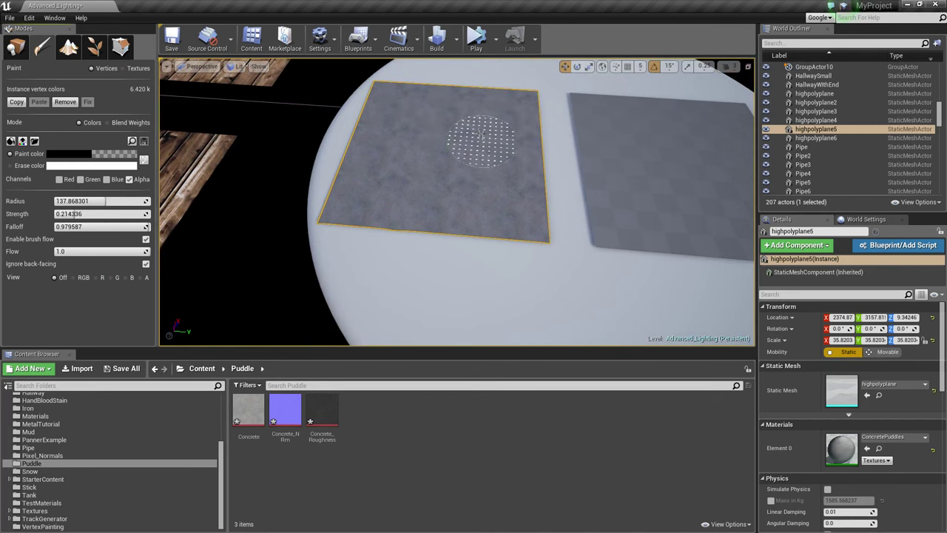
- Swap the paint color to white and brush a small puddle in the middle of the dry concrete plane
click(145, 161)
ctrl+drag(407, 144, 472, 141)
right_drag(472, 141, 472, 111)
- Select the blank grid-textured plane, highpolyplane6, beside the puddle plane
right_drag(406, 201, 523, 240)
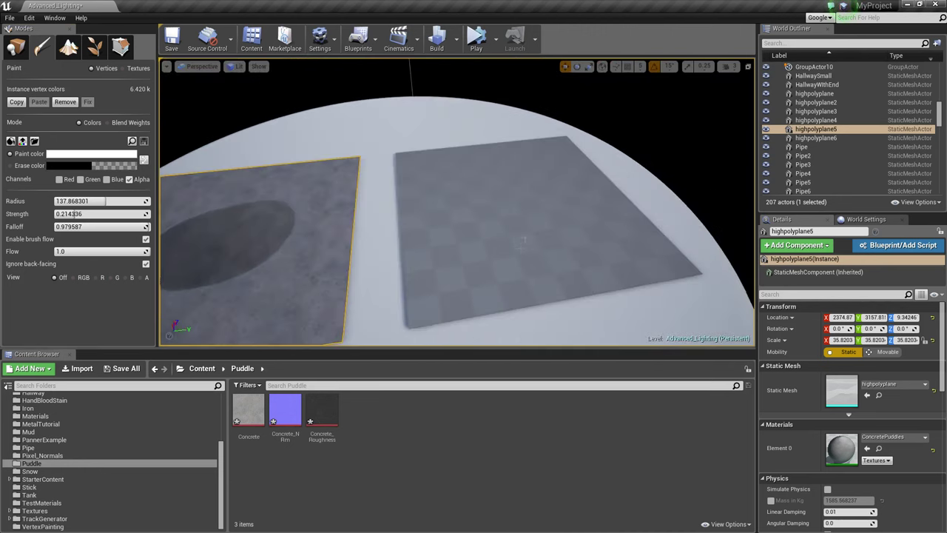
click(525, 222)
drag(526, 203, 491, 155)
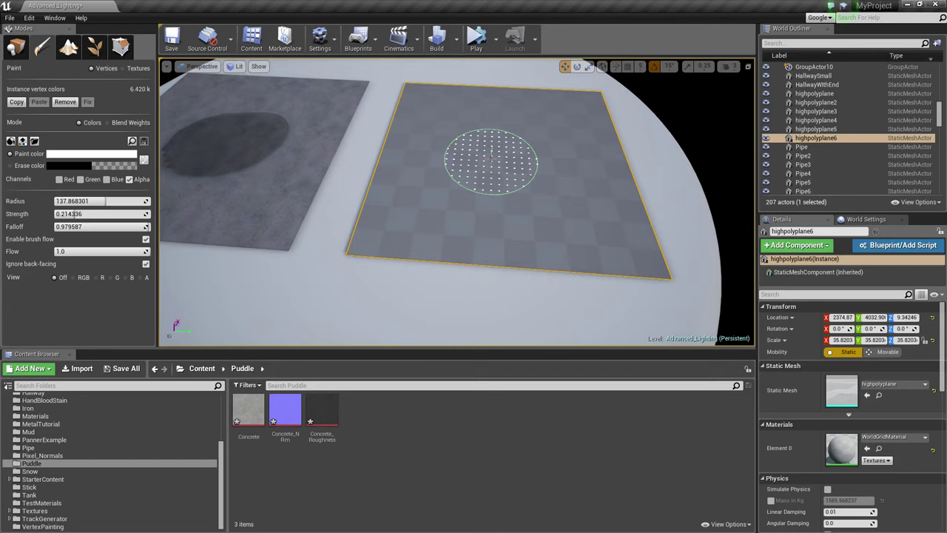
- Select the red and green low-poly plane79 and examine how its vertices lie under the paint brush
mouse_move(491, 158)
right_down()
mouse_move(385, 104)
mouse_move(355, 177)
mouse_move(467, 157)
right_up()
key(w)
key(s)
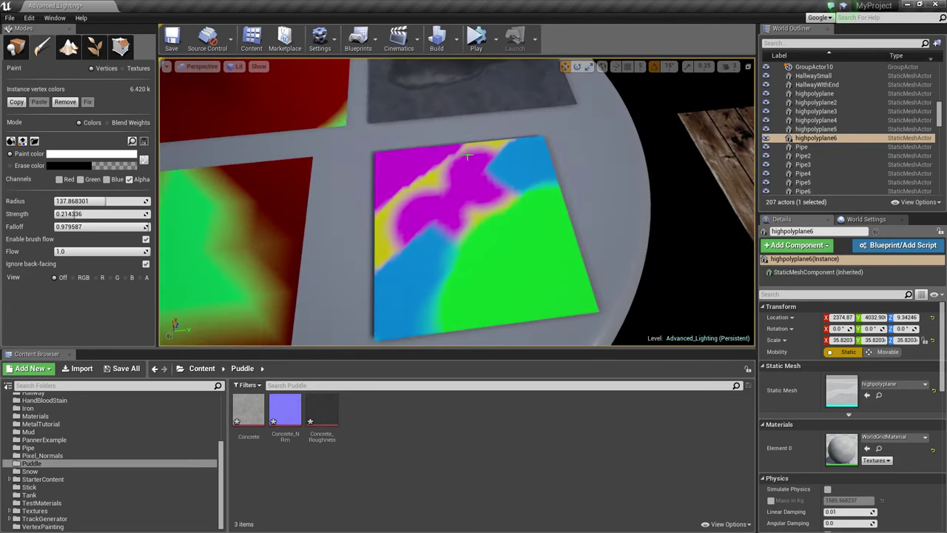
key(s)
mouse_move(430, 207)
right_down()
mouse_move(370, 167)
mouse_move(348, 174)
mouse_move(388, 218)
mouse_move(393, 239)
mouse_move(392, 230)
right_up()
key(w)
key(s)
click(394, 239)
key(w)
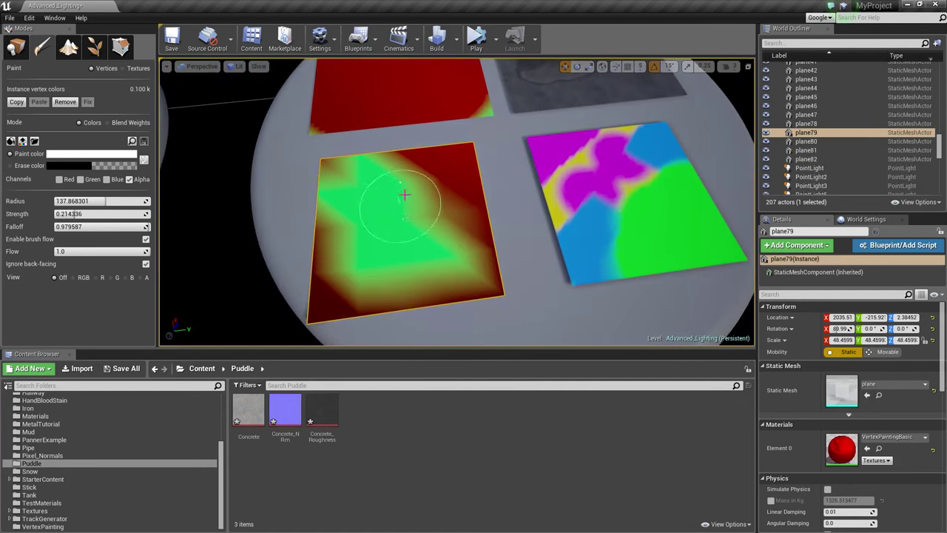
- Examine the vertex painting on highpolyplane2 with the brush colors swapped to black paint, and go back to plane79 for comparison
mouse_move(360, 166)
right_down()
mouse_move(349, 125)
mouse_move(360, 152)
right_up()
key(w)
key(s)
click(360, 167)
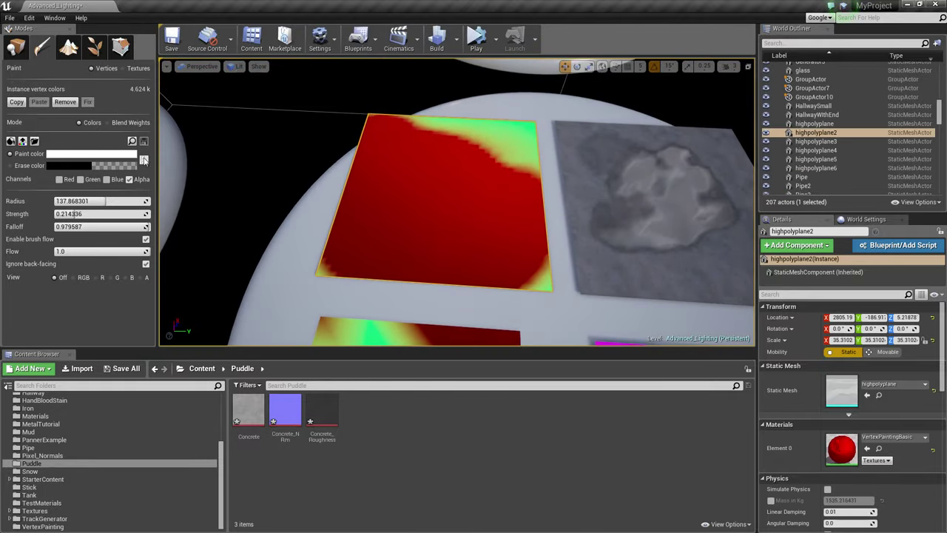
click(144, 159)
mouse_move(456, 168)
mouse_down()
mouse_move(427, 195)
mouse_move(414, 193)
mouse_move(436, 244)
mouse_up()
mouse_move(436, 244)
right_down()
mouse_move(518, 296)
mouse_move(451, 222)
mouse_move(385, 249)
mouse_move(464, 271)
mouse_move(484, 226)
right_up()
click(385, 249)
mouse_move(484, 227)
mouse_down()
mouse_move(484, 239)
mouse_move(488, 208)
mouse_up()
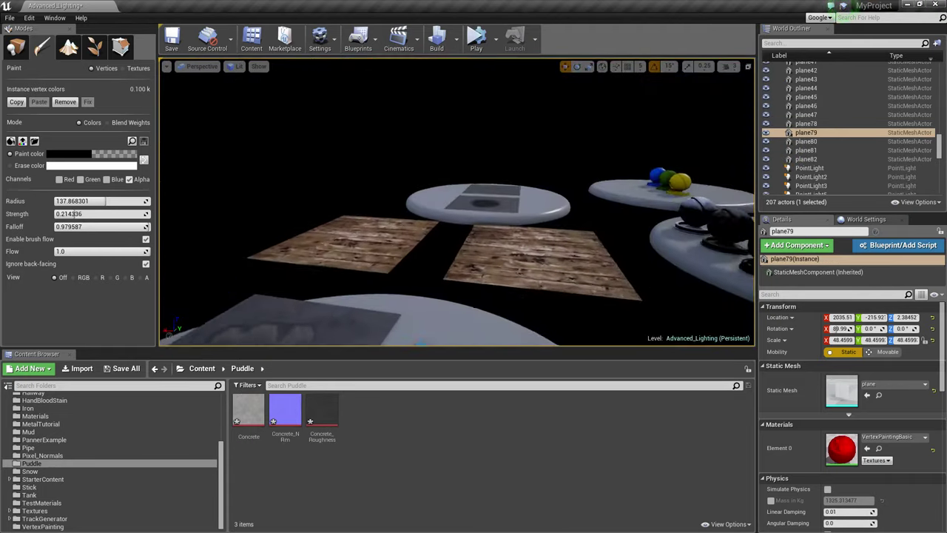
- Open the highpolyplane mesh of the blank plane, examine its geometry in wireframe, and close the mesh editor
right_drag(473, 222, 493, 217)
click(493, 218)
double_click(841, 391)
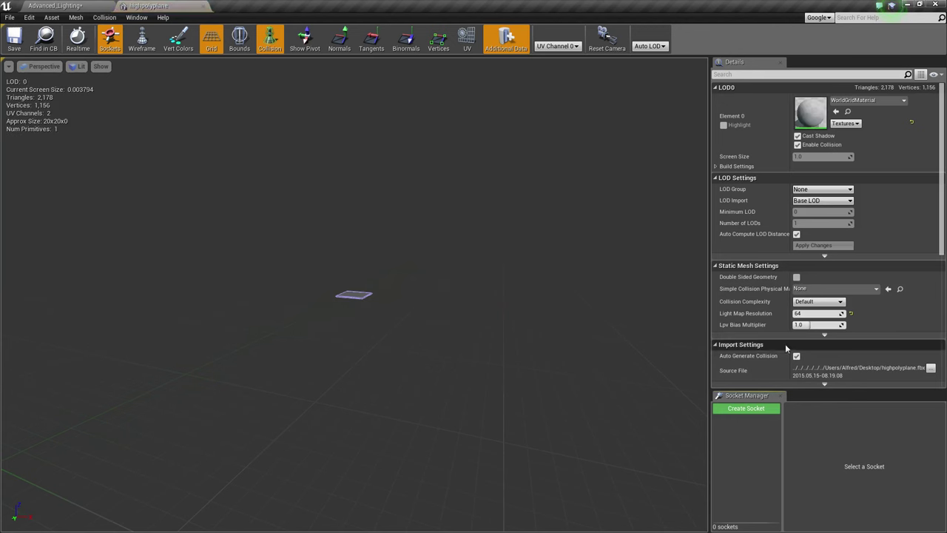
right_drag(354, 294, 370, 235)
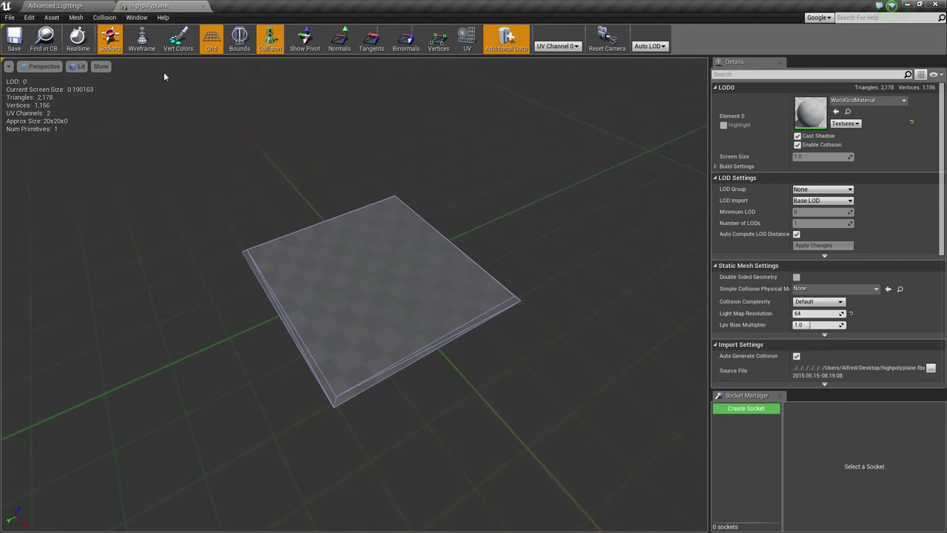
click(141, 40)
right_drag(164, 74, 185, 96)
mouse_move(310, 186)
mouse_down()
mouse_move(348, 186)
mouse_move(311, 186)
mouse_up()
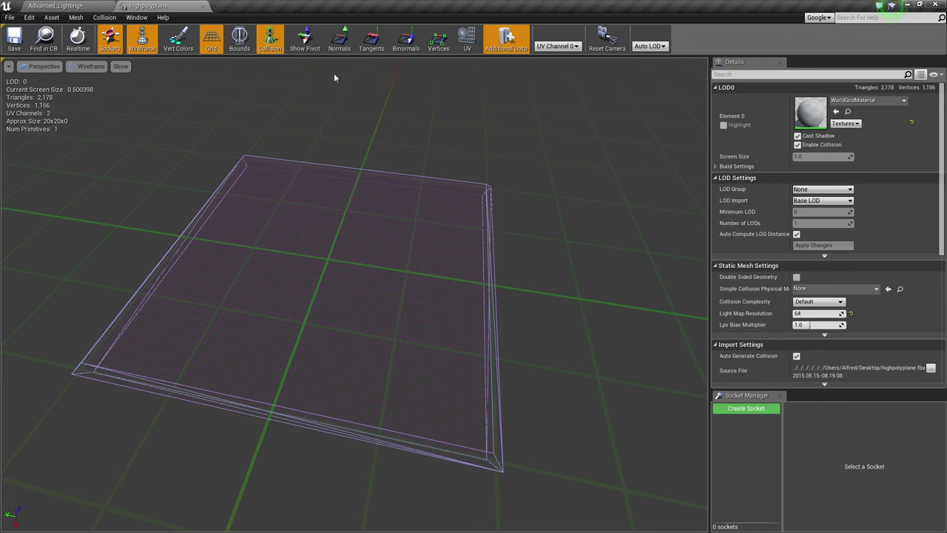
click(202, 5)
- Create a material named Puddle in the Puddle folder and assign it to the blank highpolyplane6
mouse_move(450, 285)
right_down()
mouse_move(596, 266)
mouse_move(493, 218)
right_up()
click(596, 266)
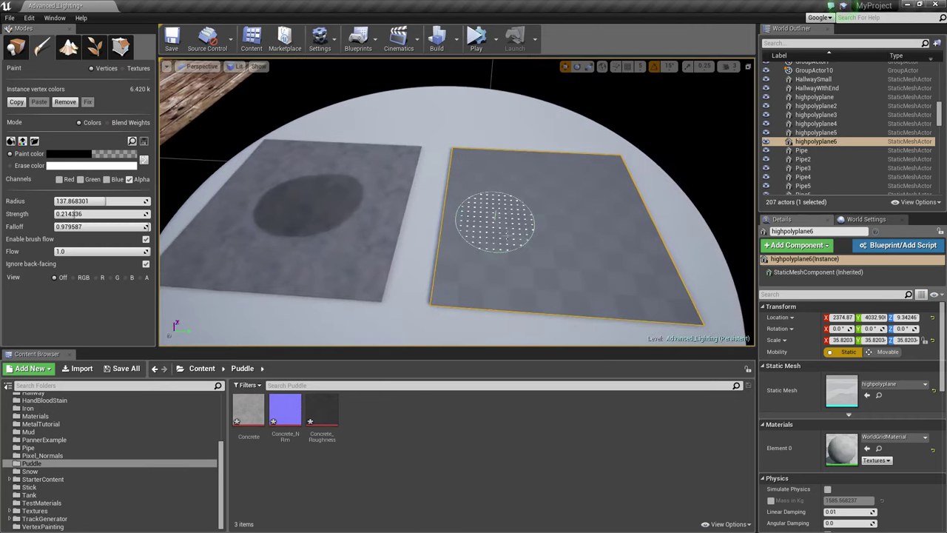
right_drag(556, 217, 454, 306)
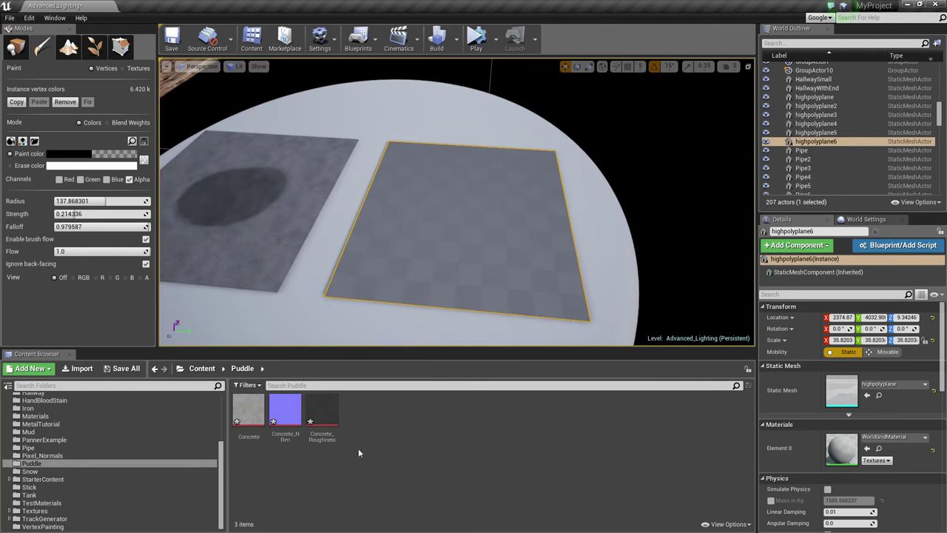
right_click(397, 422)
click(430, 403)
text(Puddle)
key(Return)
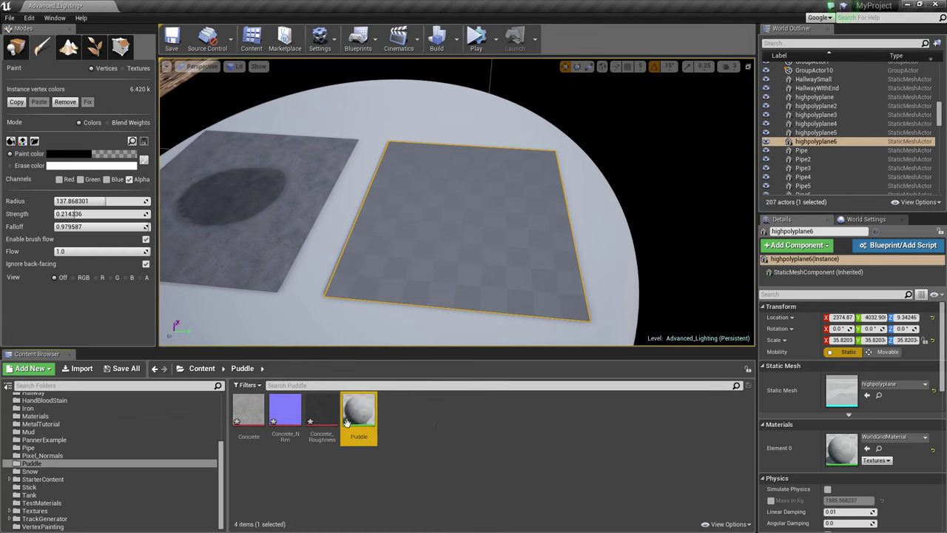
drag(358, 415, 437, 269)
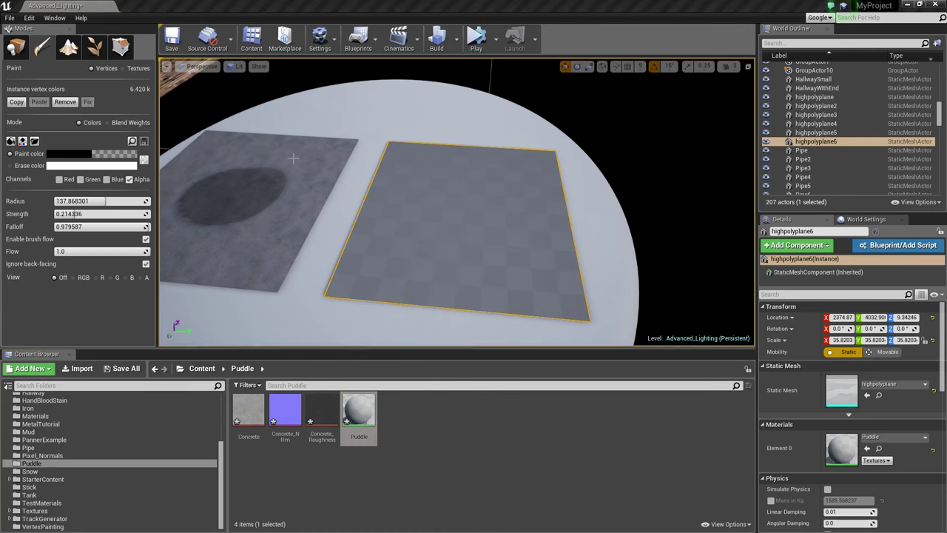
- Open the Puddle material and add the Concrete, Concrete_Nrm and Concrete_Roughness textures to its graph
double_click(358, 410)
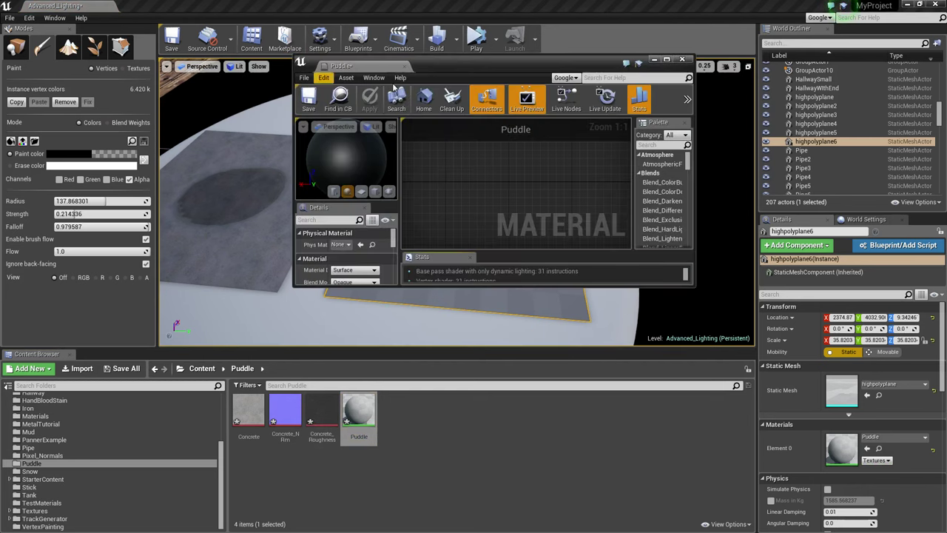
drag(328, 486, 231, 437)
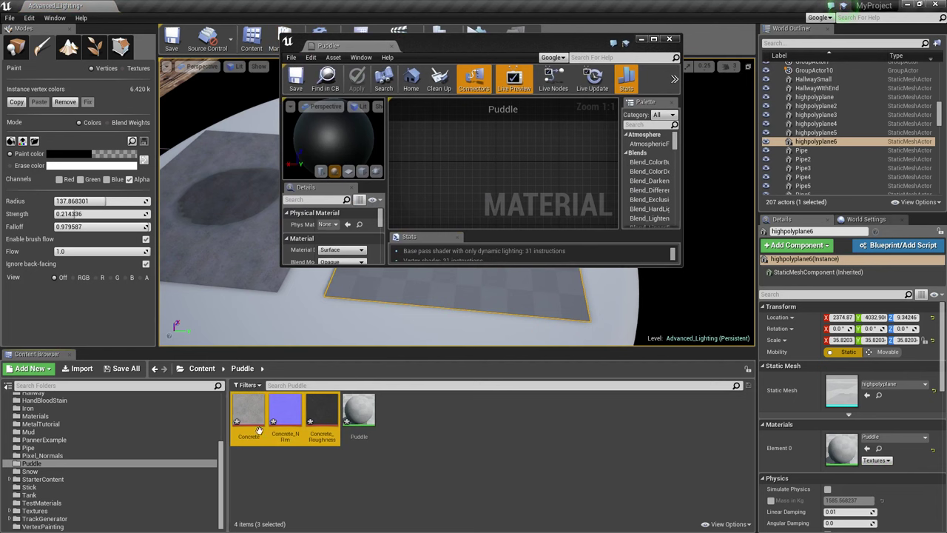
drag(321, 418, 480, 169)
click(485, 155)
- Open the Concrete texture, try a Brightness of 0.706422, then set Brightness to 1 and close the texture
double_click(248, 408)
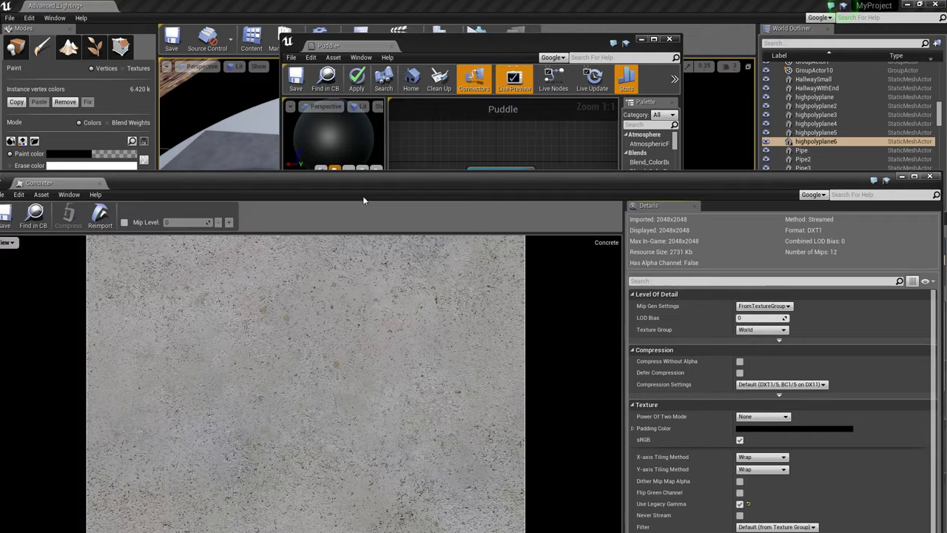
drag(366, 180, 392, 1)
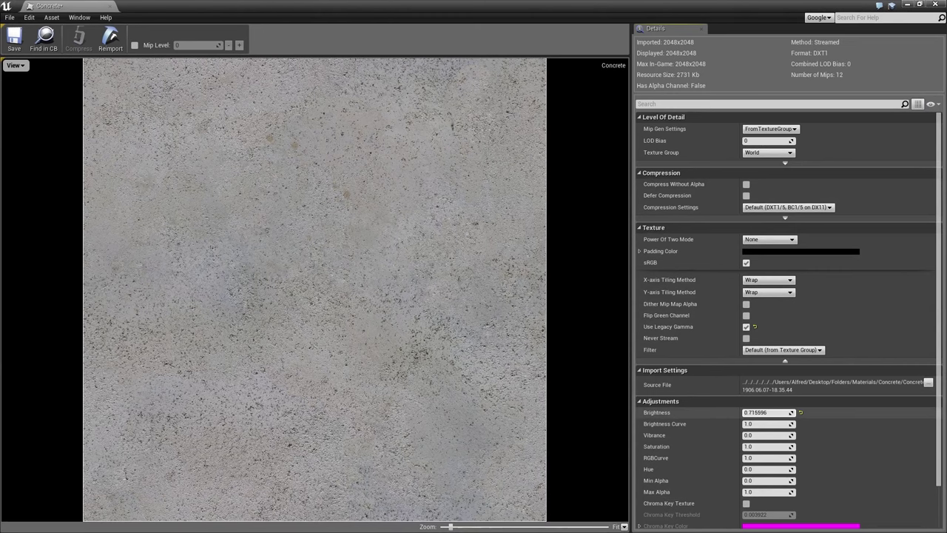
drag(762, 412, 760, 412)
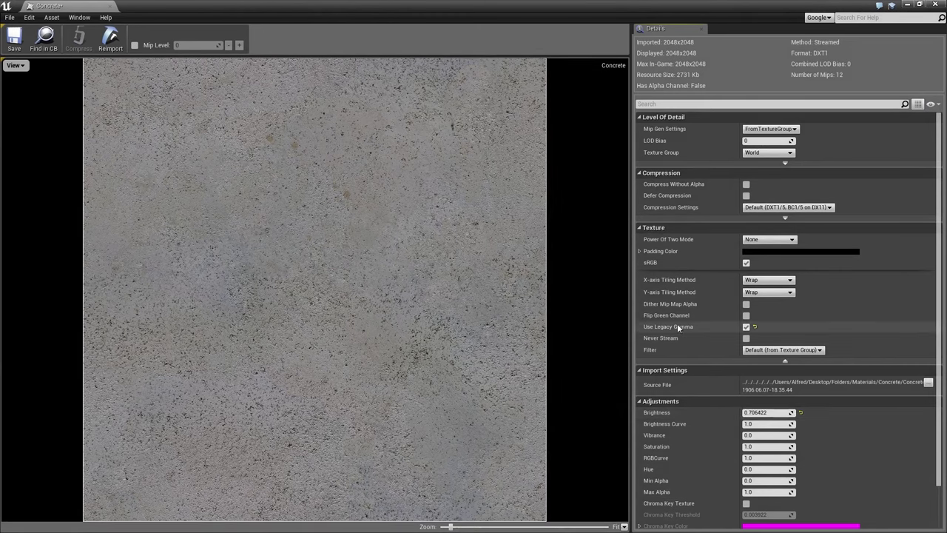
click(761, 412)
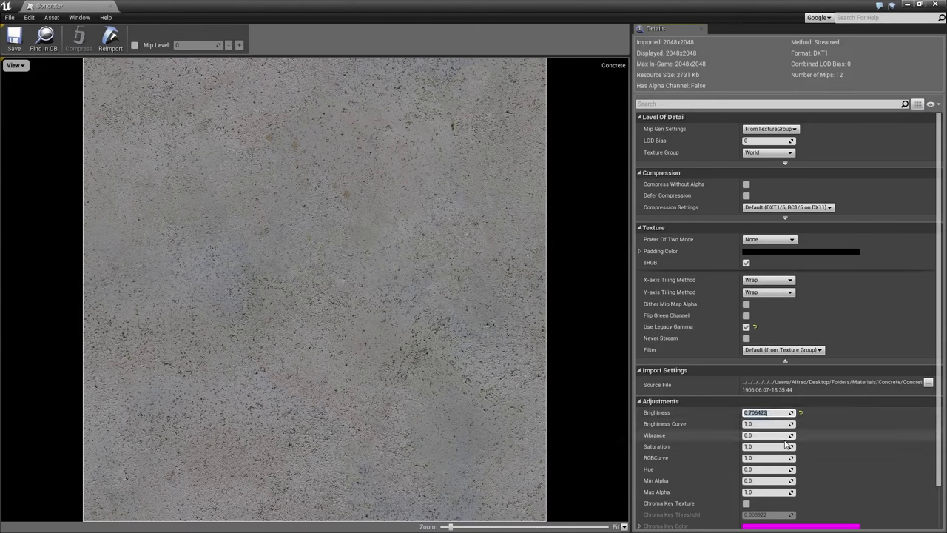
text(1)
key(Return)
click(107, 6)
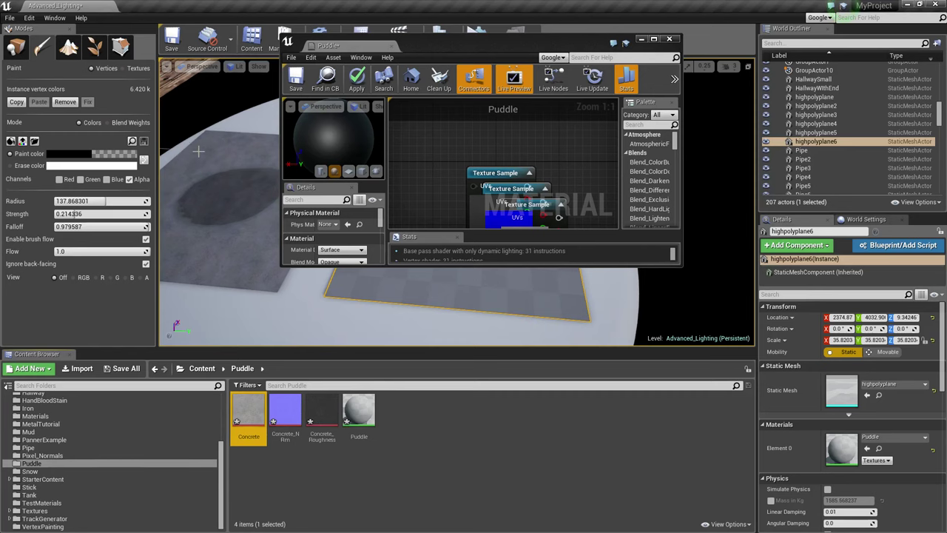
- Maximize the Puddle material editor and spread out the three texture nodes, placing the Concrete sample well apart from the others
drag(423, 46, 450, 2)
right_drag(378, 106, 424, 200)
drag(409, 217, 259, 111)
right_drag(375, 127, 520, 166)
drag(384, 132, 468, 378)
drag(626, 300, 386, 106)
right_drag(450, 141, 449, 212)
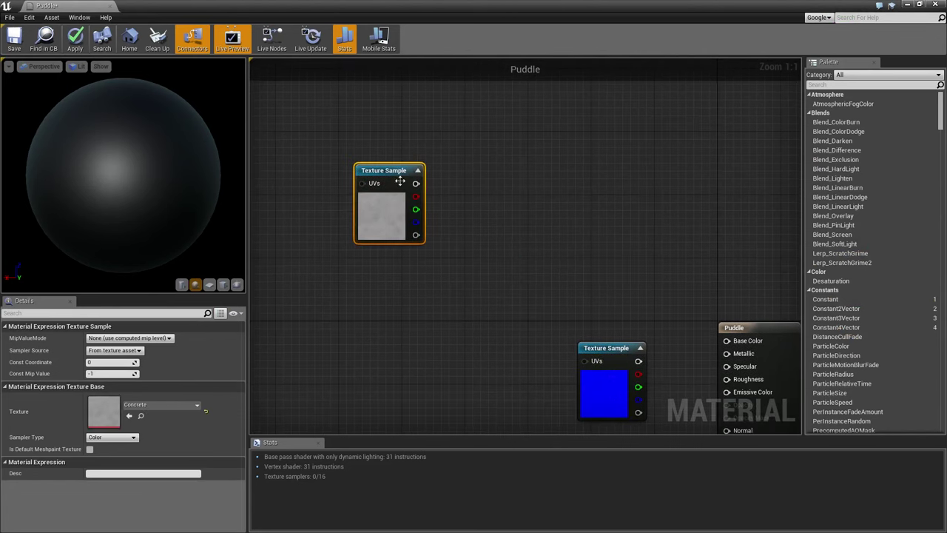
drag(400, 181, 368, 158)
- Add a Subtract node and connect the Concrete texture's color output to its A input
click(852, 85)
text(subs)
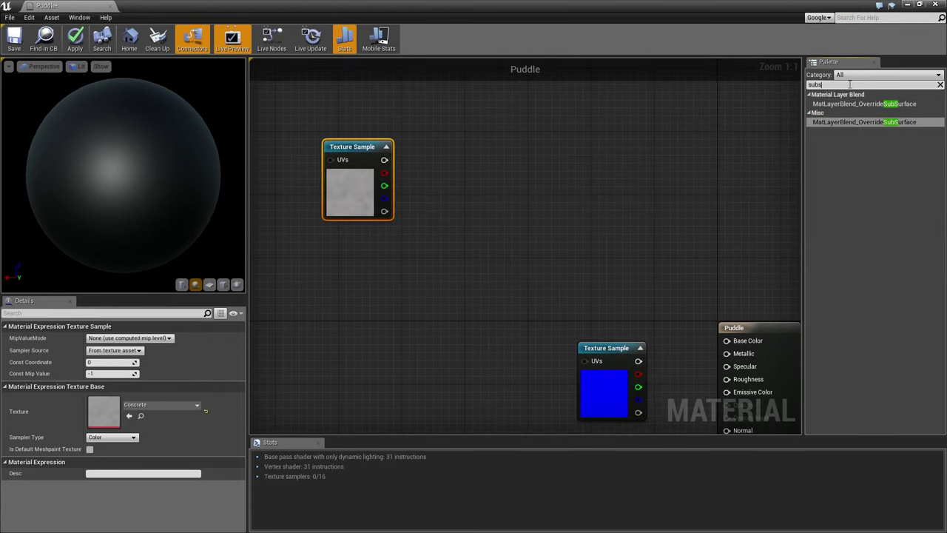
key(BackSpace)
text(trac)
drag(836, 133, 518, 189)
drag(356, 148, 341, 127)
drag(544, 193, 374, 153)
drag(370, 151, 474, 141)
- Set the Subtract node's Const B to 0.1
click(122, 350)
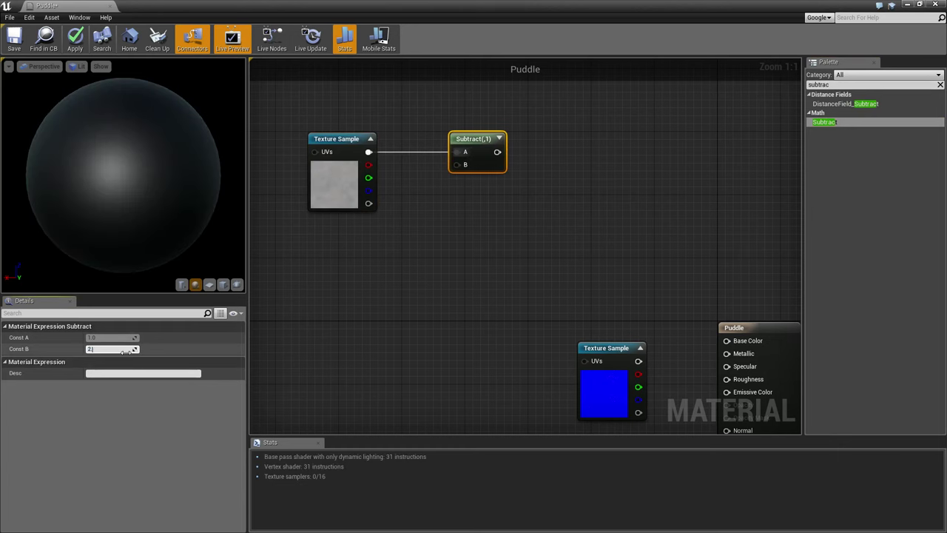
key(Return)
right_drag(473, 178, 421, 194)
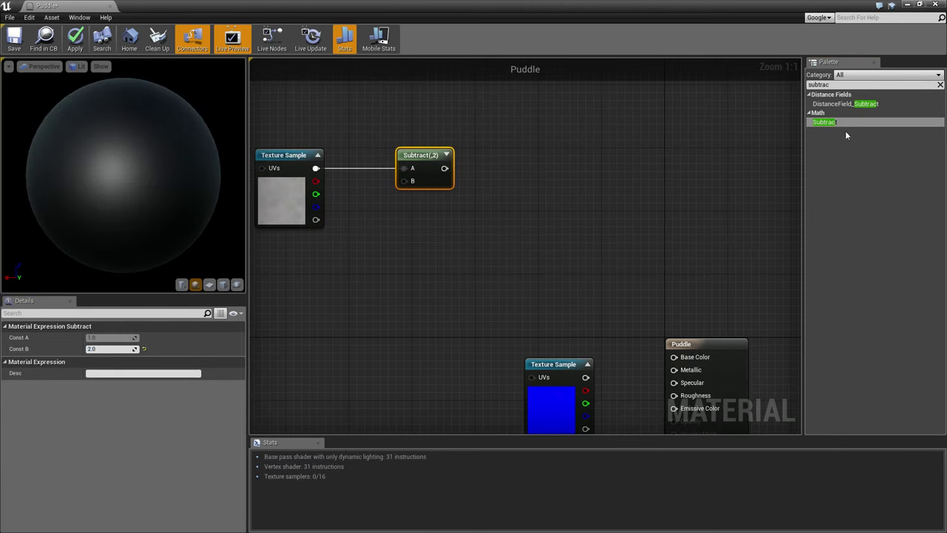
click(122, 349)
text(.1)
key(Return)
- Add a Blend_Overlay node and connect the Subtract result to its Blend input
right_drag(581, 148, 555, 154)
drag(838, 85, 735, 87)
key(BackSpace)
key(BackSpace)
key(BackSpace)
key(BackSpace)
key(BackSpace)
key(BackSpace)
key(BackSpace)
text(overlay)
drag(832, 103, 521, 200)
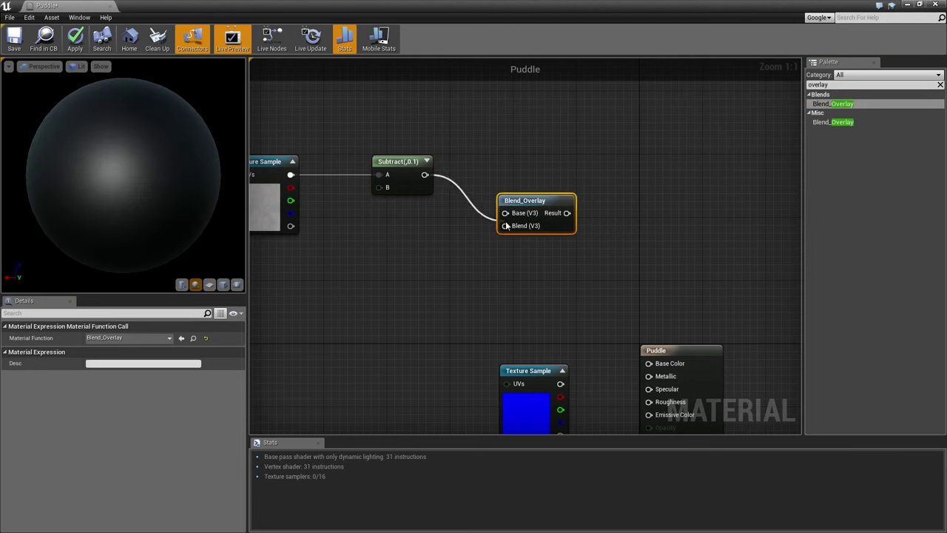
click(477, 150)
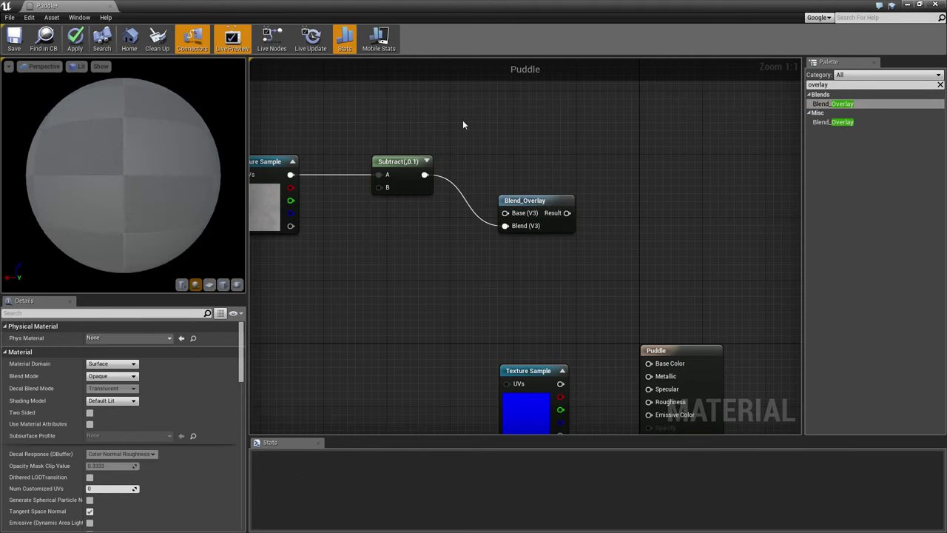
- Add a constant with the value 0.2 and connect it to the Base input of Blend_Overlay
click(463, 121)
drag(478, 140, 505, 213)
click(124, 337)
key(Return)
- Select the Concrete, Subtract, constant and Blend_Overlay nodes and move the group farther from the other texture nodes
right_drag(540, 192, 554, 178)
right_drag(273, 120, 439, 178)
drag(336, 128, 709, 273)
drag(722, 245, 542, 179)
click(545, 164)
- Preview the Concrete texture sample on a plane mesh, and compare it with the Blend_Overlay node's preview
right_click(546, 170)
right_click(269, 135)
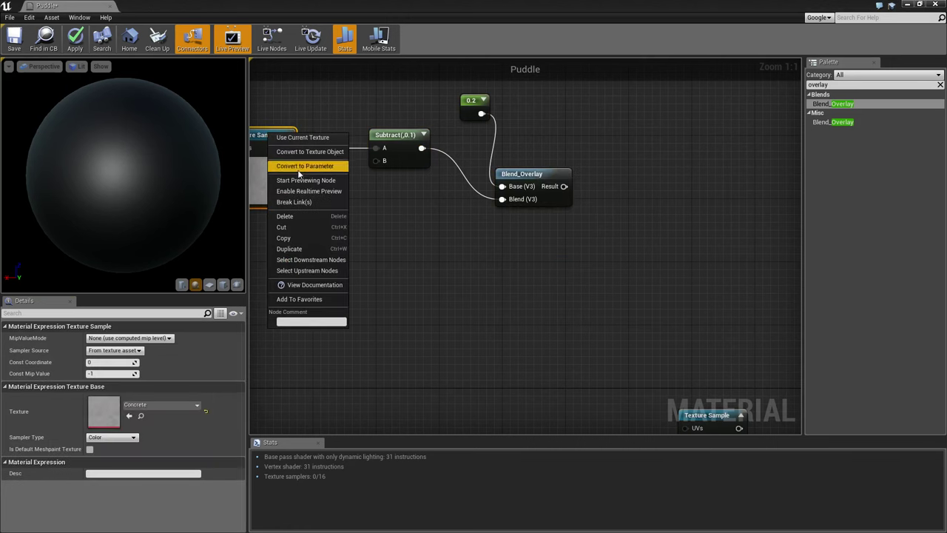
click(302, 180)
click(209, 285)
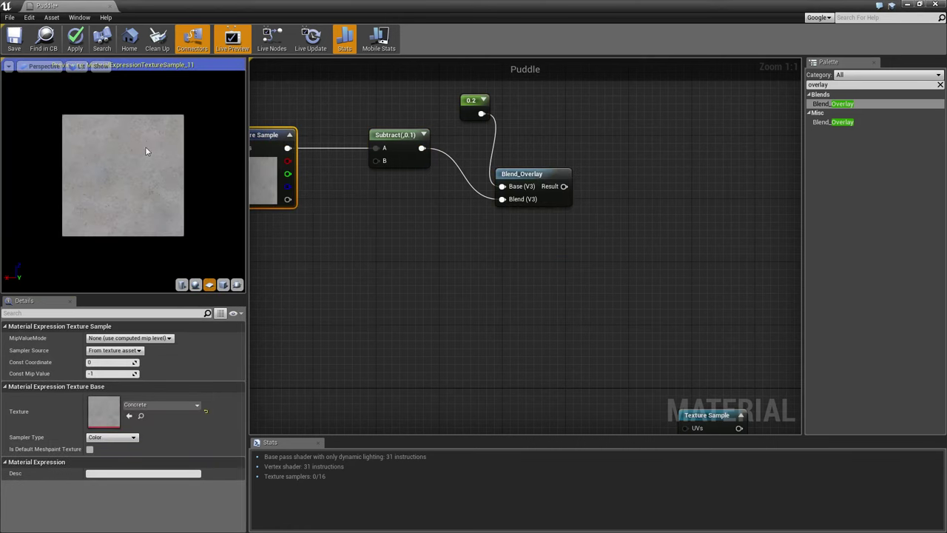
right_click(531, 174)
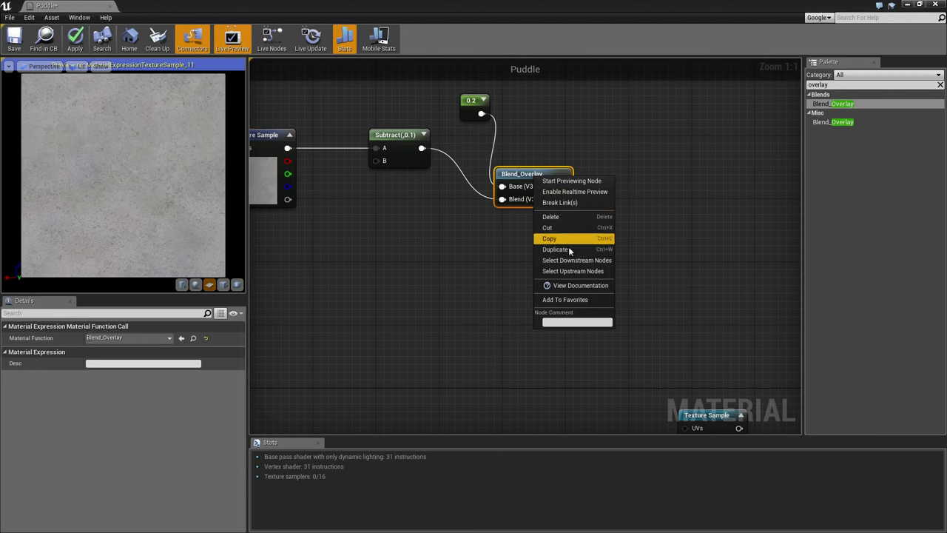
click(568, 181)
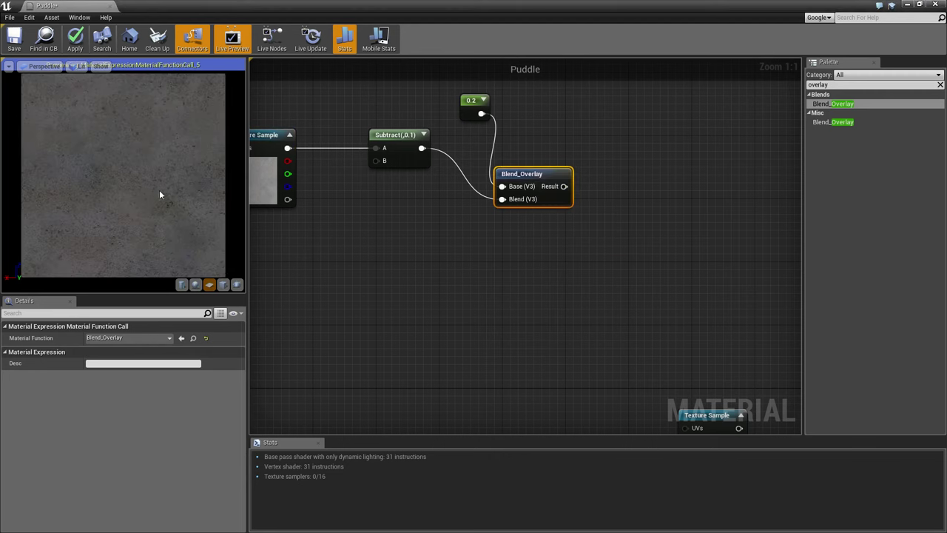
drag(159, 190, 119, 215)
- Rearrange the roughness and normal Texture Samples in one column, with roughness above normal and clear of the Puddle node
right_drag(345, 243, 545, 187)
scroll(564, 253, down, 3)
right_drag(530, 225, 540, 245)
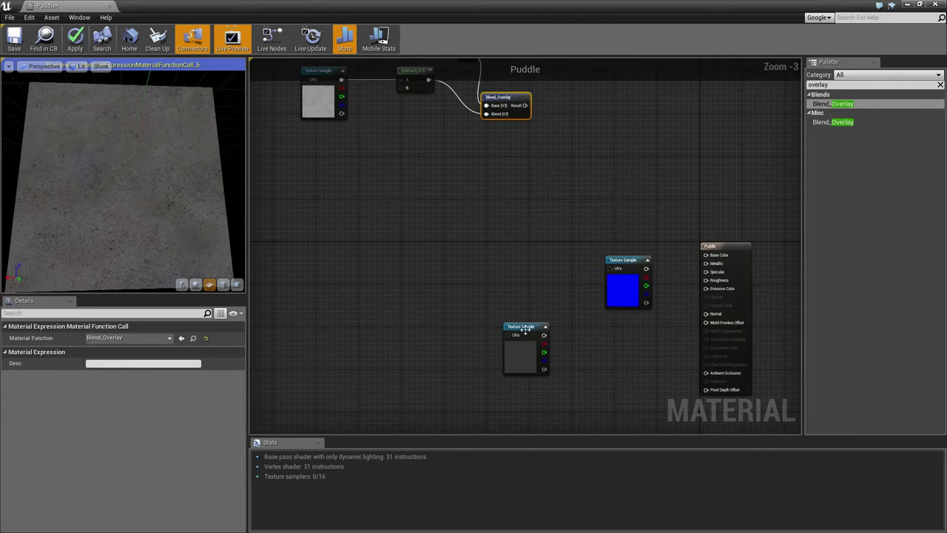
drag(524, 331, 474, 243)
right_drag(478, 190, 509, 275)
drag(330, 120, 604, 296)
right_drag(604, 296, 555, 176)
click(457, 218)
right_drag(511, 294, 572, 215)
drag(681, 139, 541, 277)
right_drag(663, 222, 509, 266)
right_drag(477, 219, 522, 275)
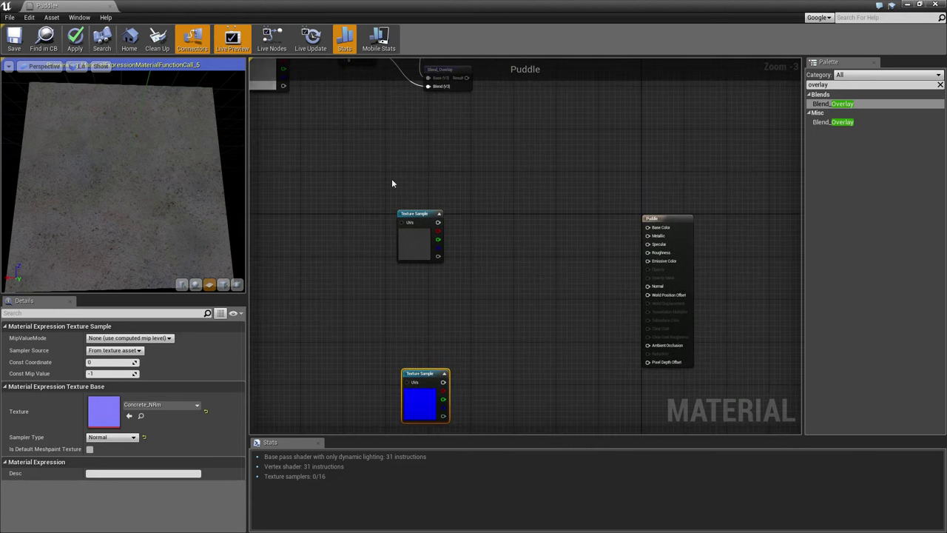
- Find the Vertex Color node by searching for "vertex" and place it to the side of the roughness texture sample
right_drag(440, 142, 523, 252)
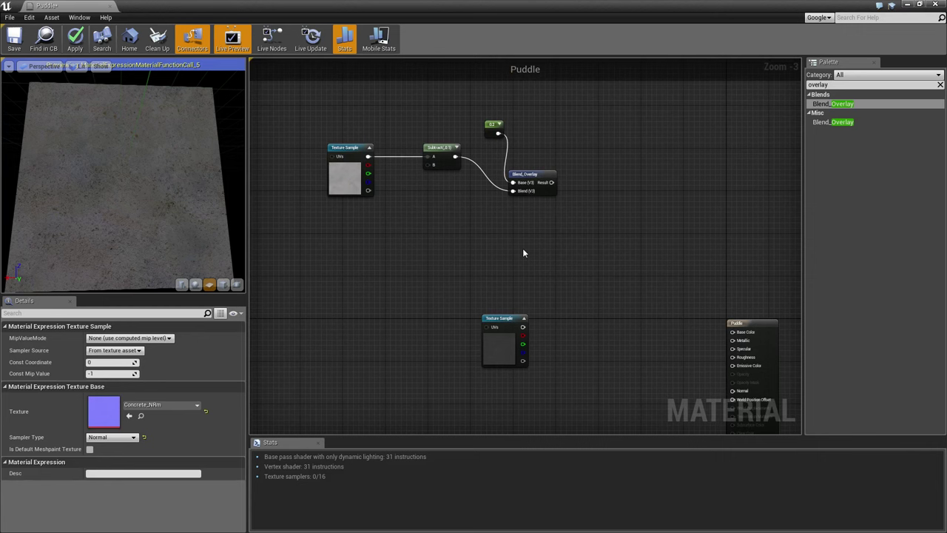
right_drag(521, 243, 598, 165)
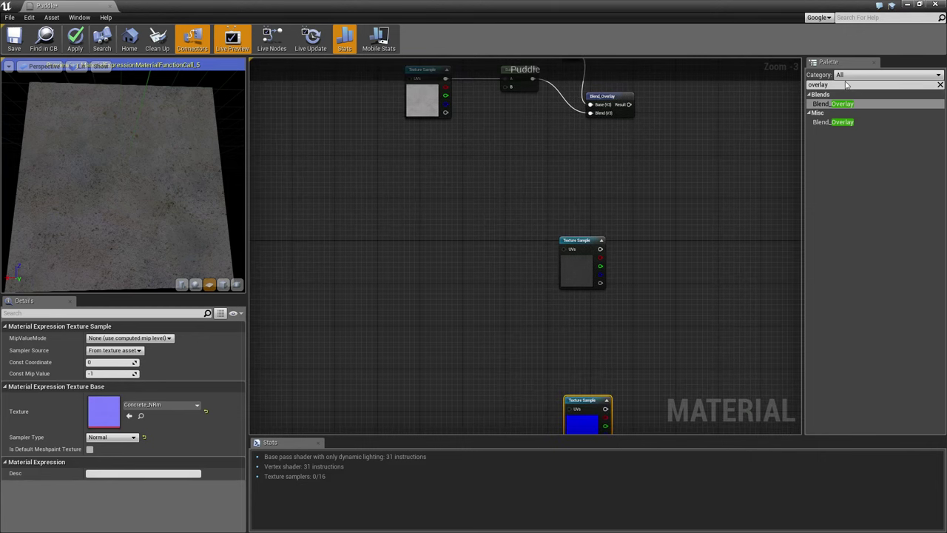
text(vertex)
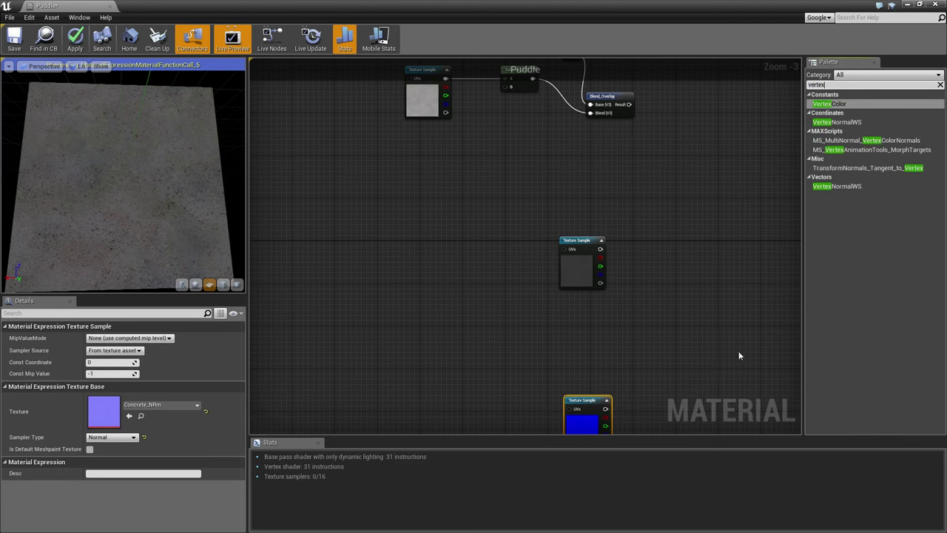
drag(548, 209, 363, 276)
right_drag(588, 202, 549, 168)
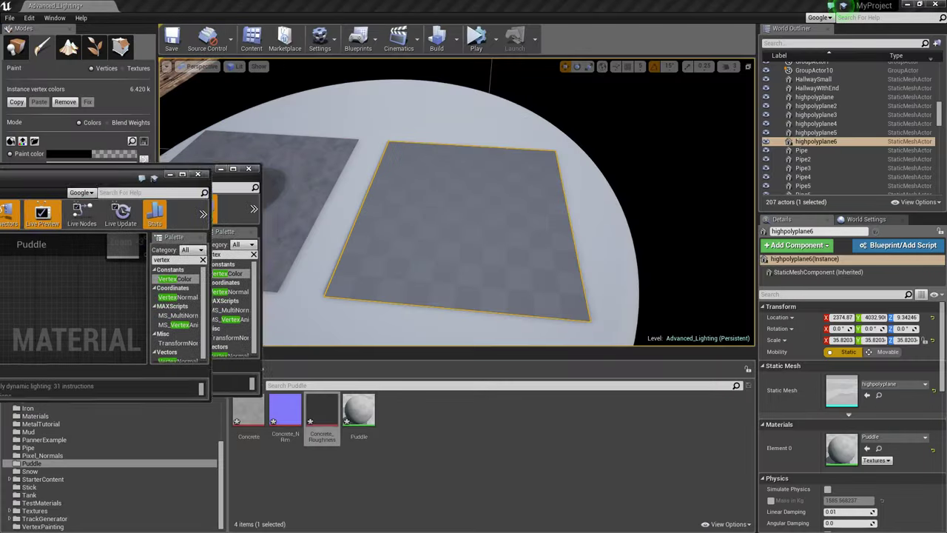
- Switch to the level and examine the vertex paint colours and channel options used on the finished puddle plane, highpolyplane5
mouse_move(457, 201)
right_down()
mouse_move(486, 207)
mouse_move(476, 243)
mouse_move(557, 133)
mouse_move(518, 114)
right_up()
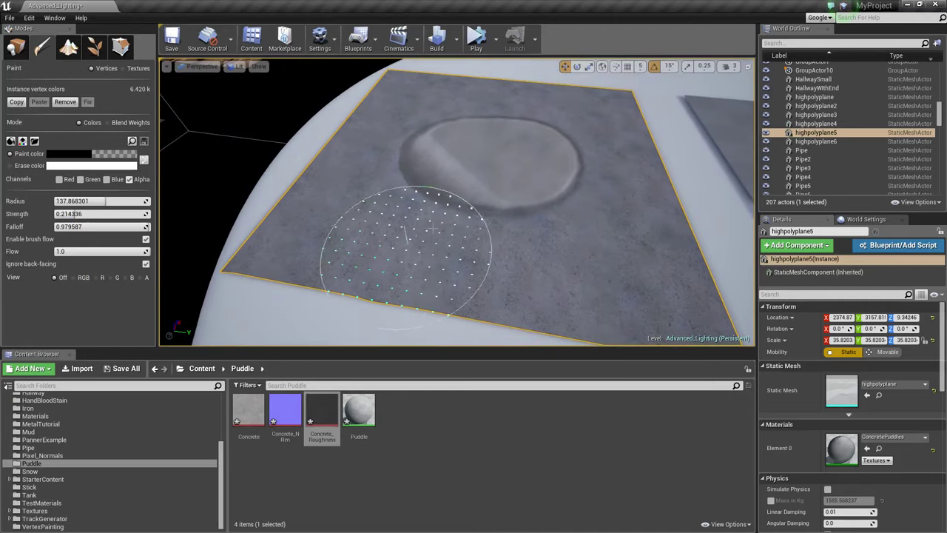
right_drag(515, 187, 557, 203)
click(16, 47)
click(42, 47)
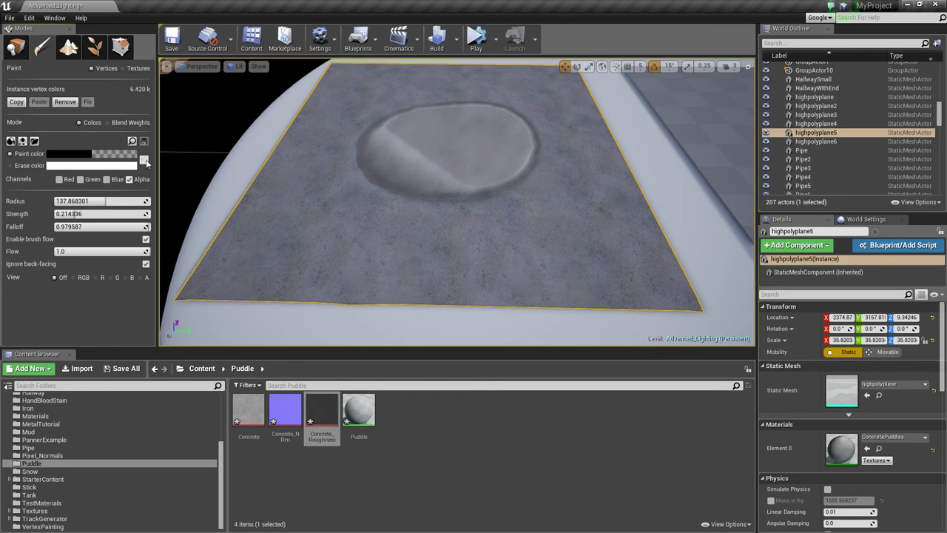
click(130, 180)
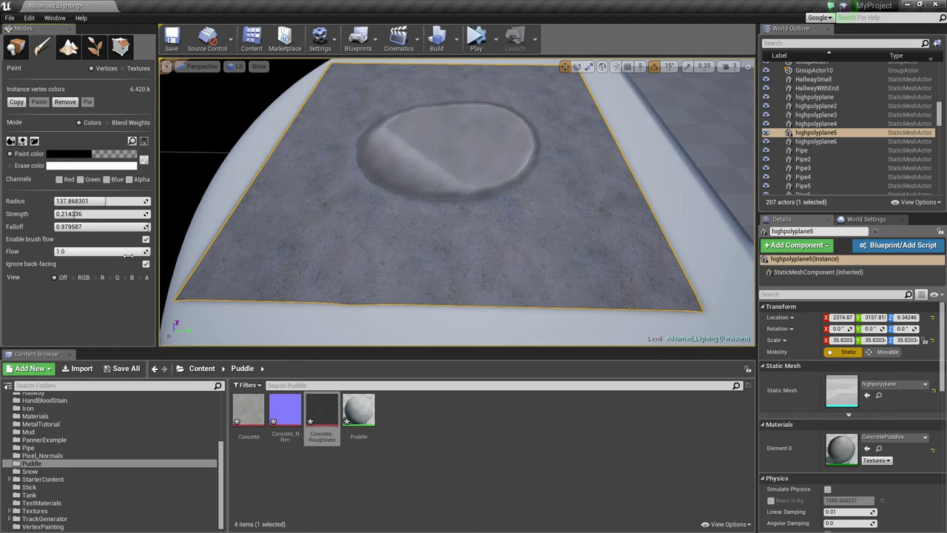
click(61, 181)
click(81, 181)
click(111, 181)
click(129, 180)
click(105, 180)
click(80, 180)
click(68, 180)
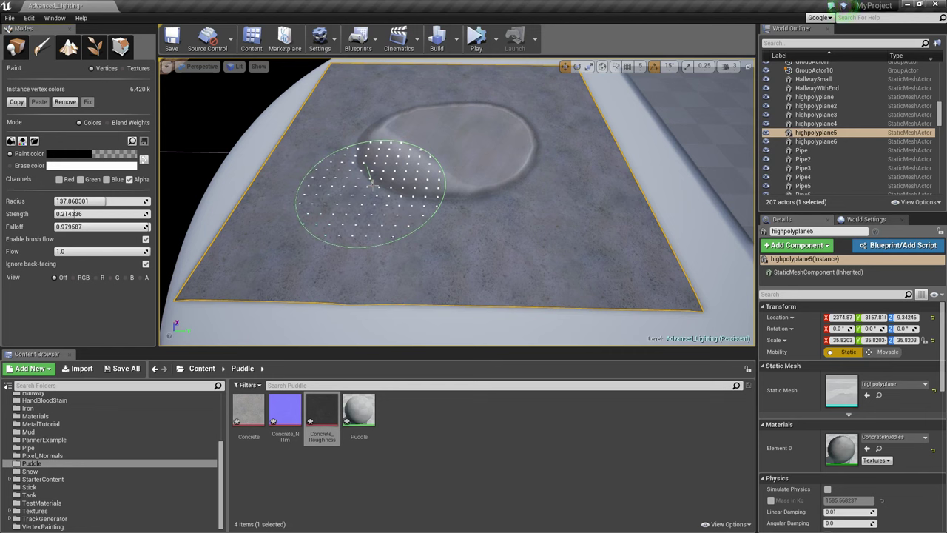
- Examine the painted puddle on highpolyplane5 from several viewing angles
mouse_move(275, 210)
right_down()
mouse_move(282, 140)
mouse_move(268, 148)
right_up()
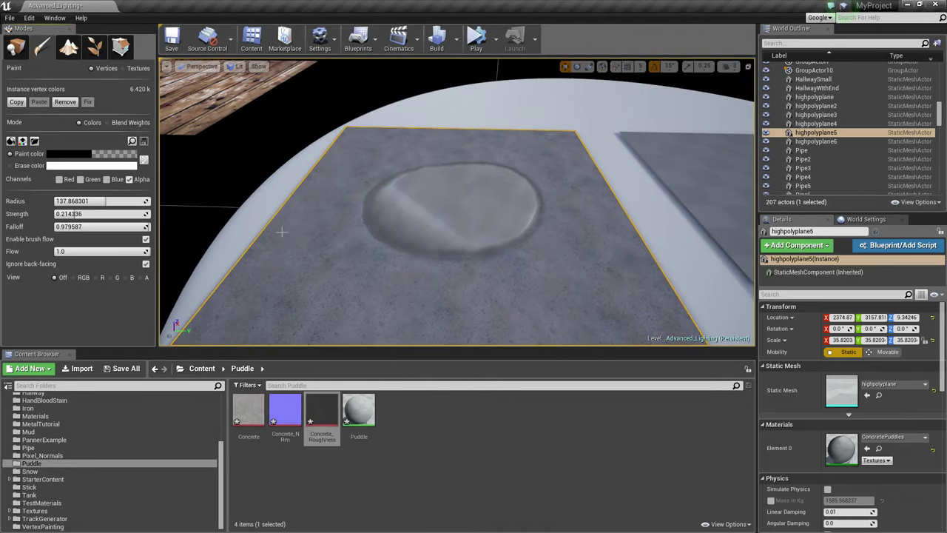
right_drag(224, 218, 222, 209)
right_drag(459, 307, 474, 246)
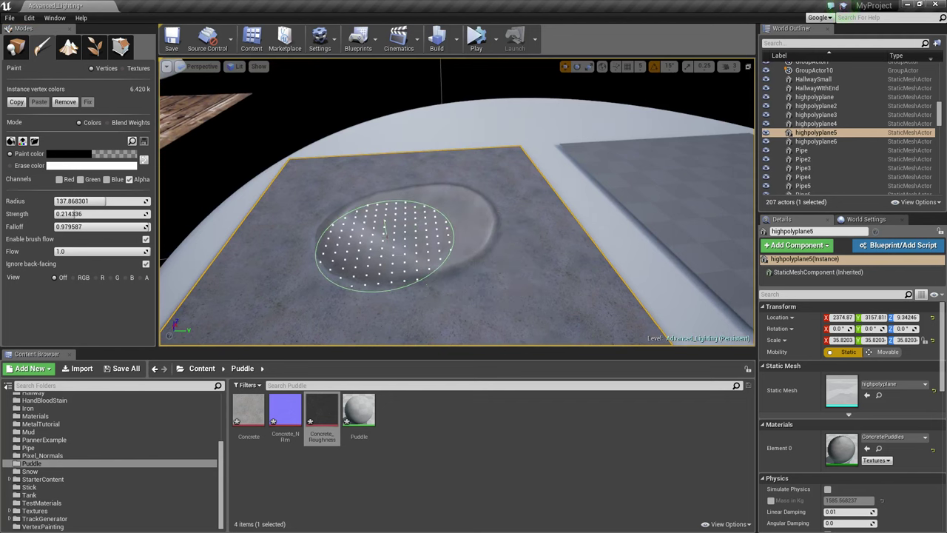
right_drag(455, 214, 529, 255)
click(454, 214)
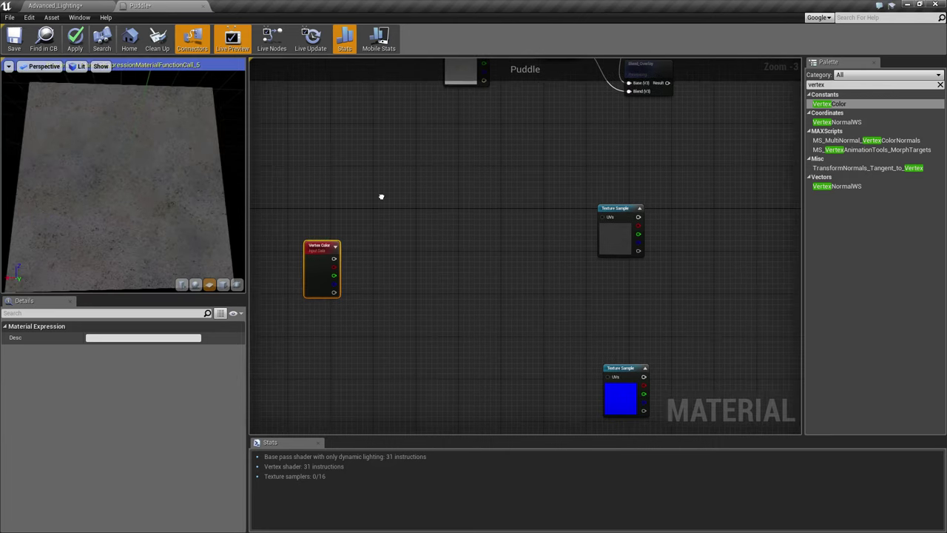
- Add a Lerp node beside Blend_Overlay in the Puddle material and connect the Blend_Overlay Result to its A input
right_drag(381, 196, 493, 217)
key(l)
click(541, 211)
drag(558, 220, 599, 214)
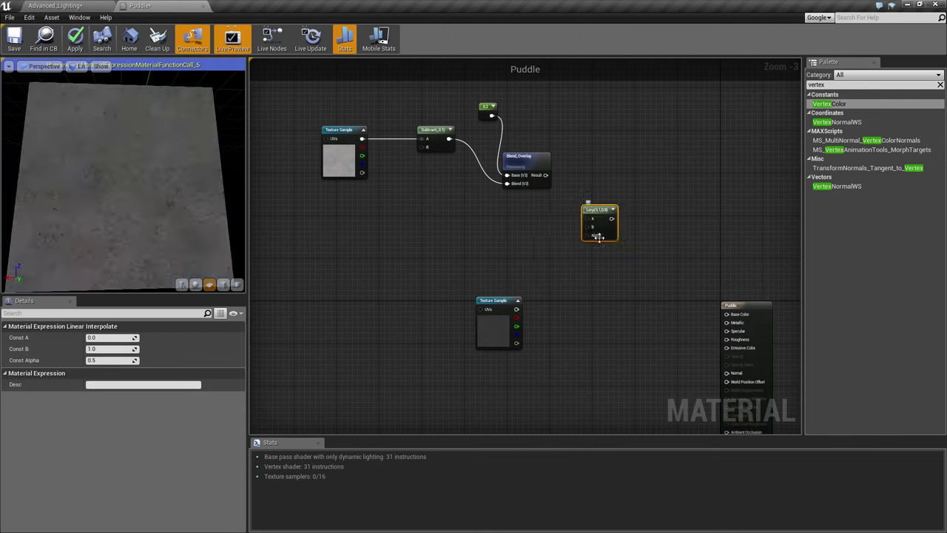
drag(546, 175, 621, 200)
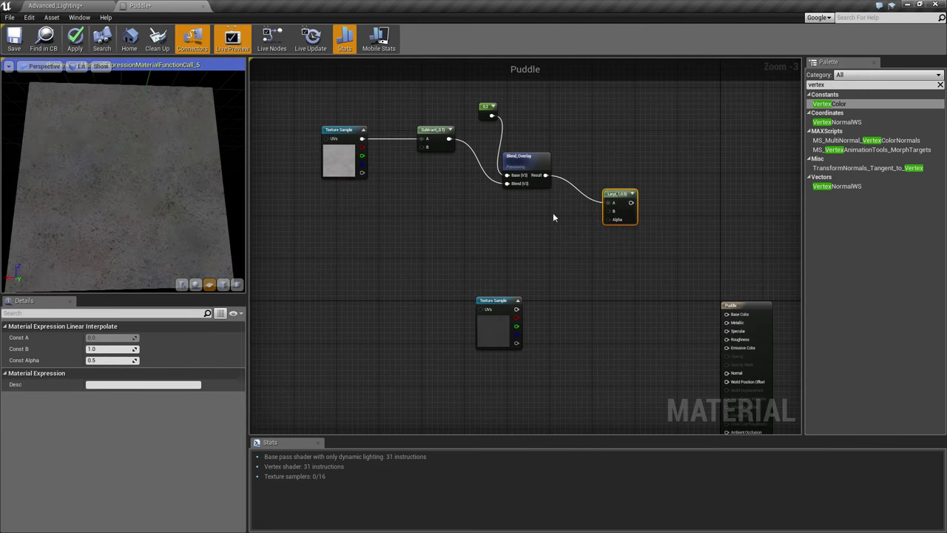
- Connect the Vertex Color node's alpha output to the Lerp node's Alpha input
right_drag(554, 214, 596, 188)
right_drag(312, 290, 349, 268)
drag(292, 333, 691, 169)
right_drag(546, 185, 419, 281)
drag(378, 227, 374, 264)
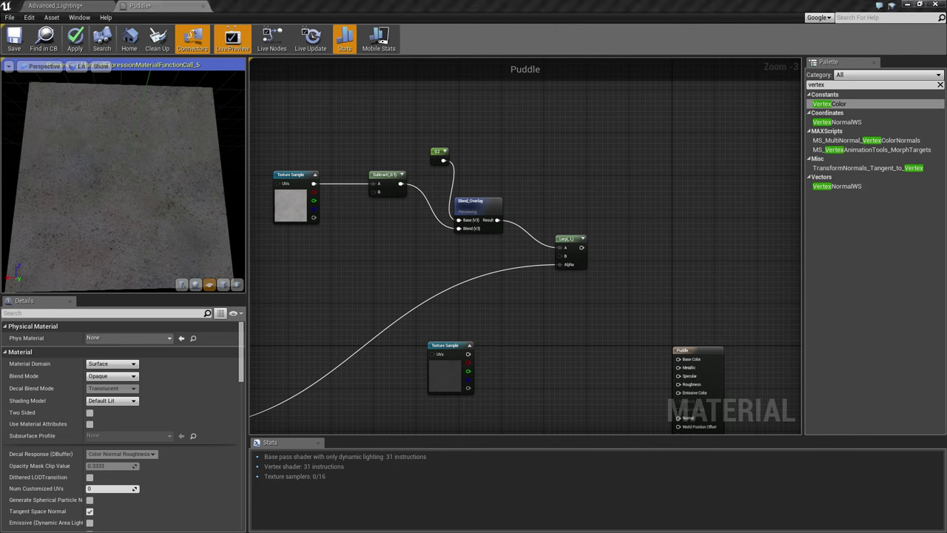
- Add a Constant 3Vector node and place it just below the Subtract node
right_drag(310, 255, 353, 248)
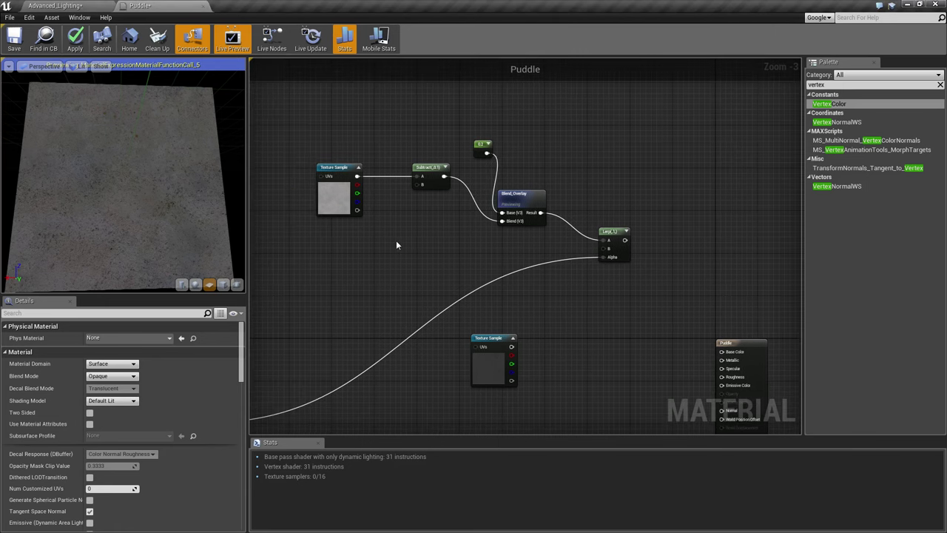
click(396, 241)
key(Delete)
key(3)
click(401, 247)
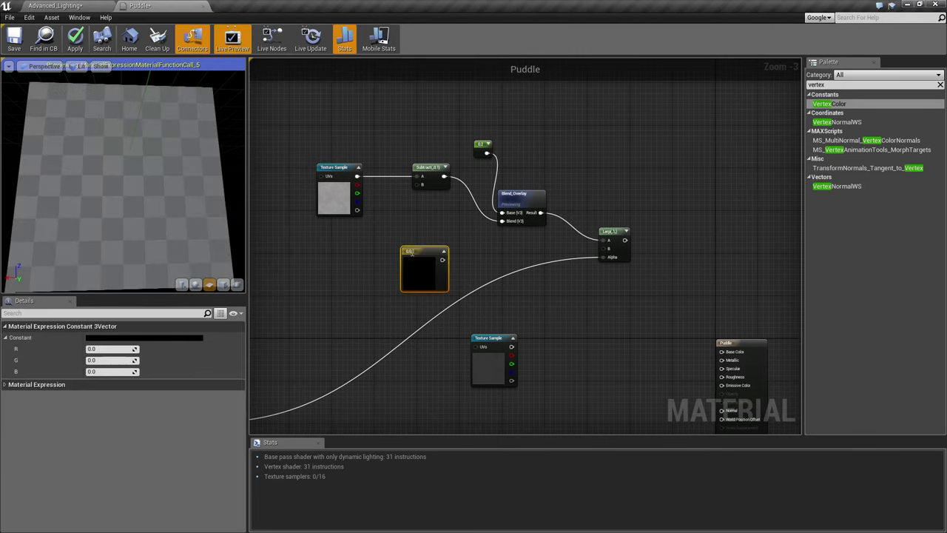
drag(410, 244, 389, 211)
- Set the Constant 3Vector to a pale blue of R 0.63, G 0.693045, B 0.84
click(169, 338)
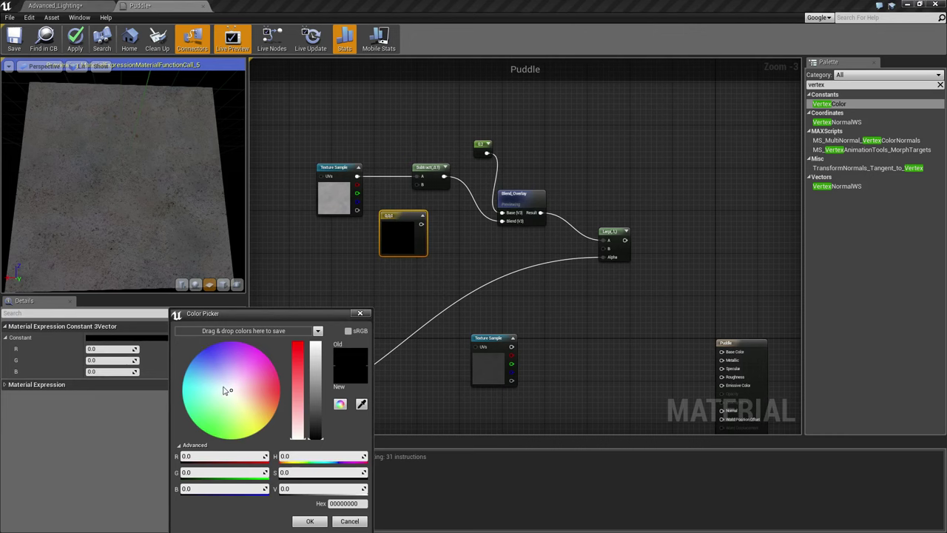
click(221, 381)
drag(320, 374, 318, 350)
drag(298, 414, 298, 424)
drag(315, 362, 316, 356)
drag(296, 403, 299, 427)
click(310, 521)
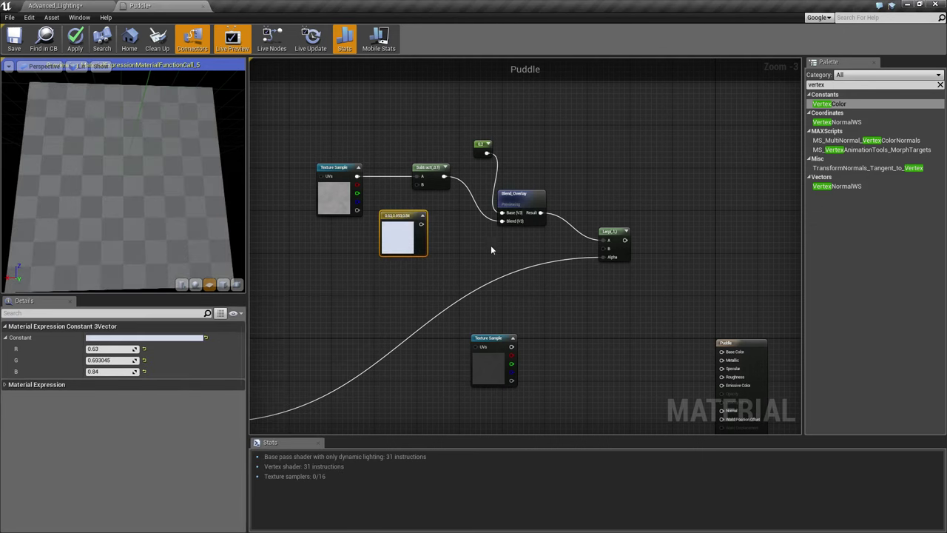
- Add a second Lerp node between the pale blue constant and the roughness texture sample
right_drag(442, 263, 429, 248)
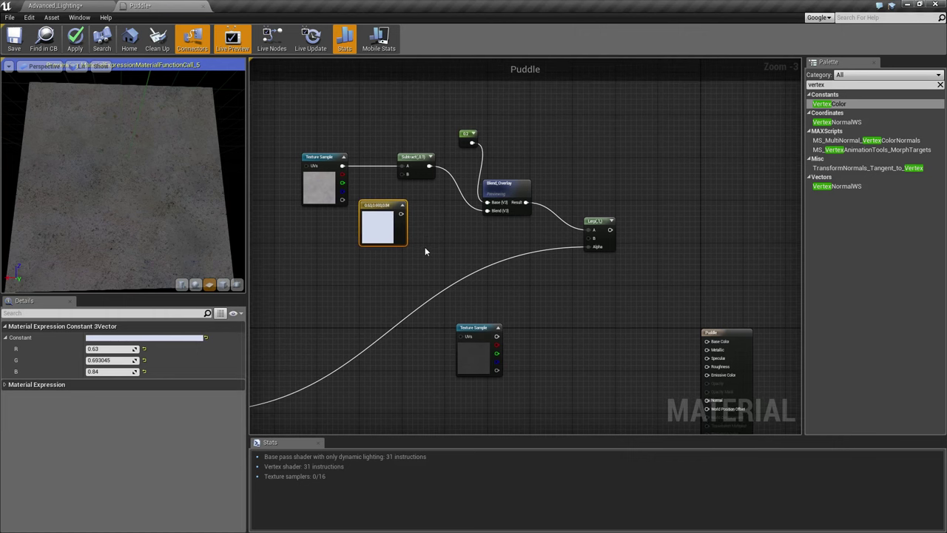
key(l)
click(449, 251)
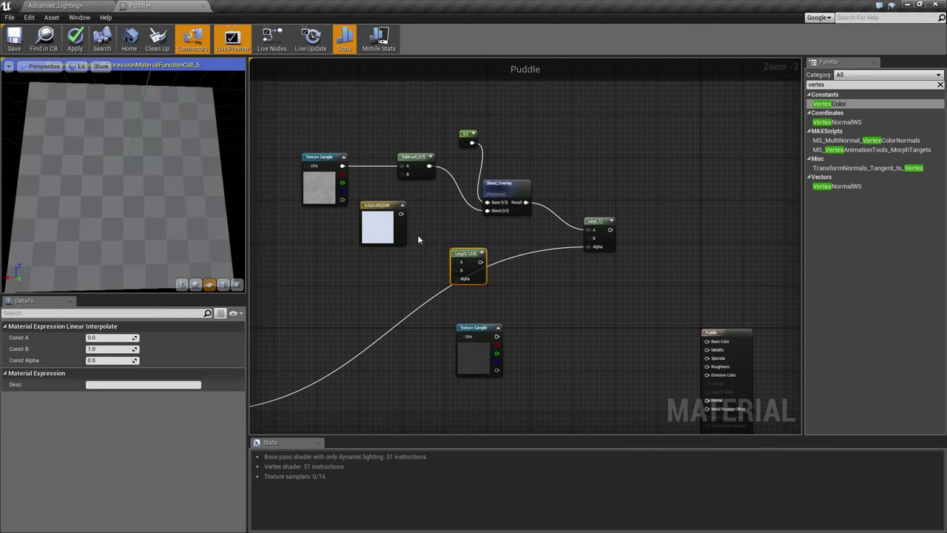
- Move the Concrete, Subtract, 0.2 constant and Blend_Overlay nodes up to make room above the pale blue constant
drag(313, 126, 410, 120)
right_drag(506, 138, 577, 162)
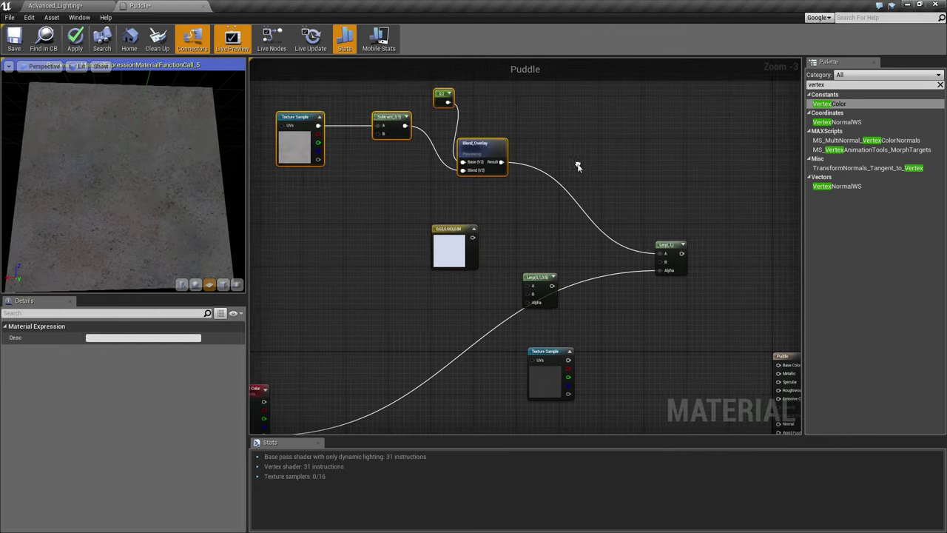
click(576, 162)
drag(484, 148, 504, 143)
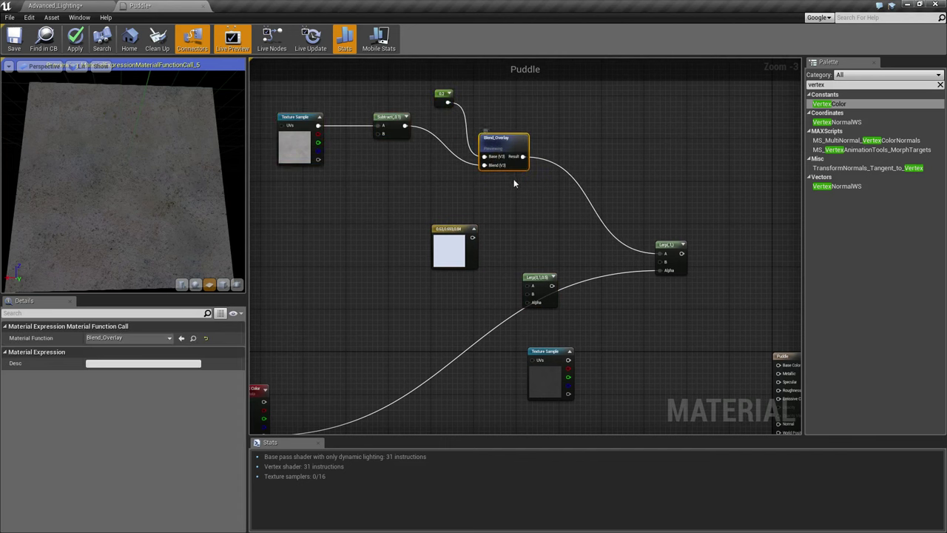
- Inspect the Blend_Overlay result on the preview plane from another angle
right_click(495, 138)
click(510, 148)
drag(152, 173, 142, 185)
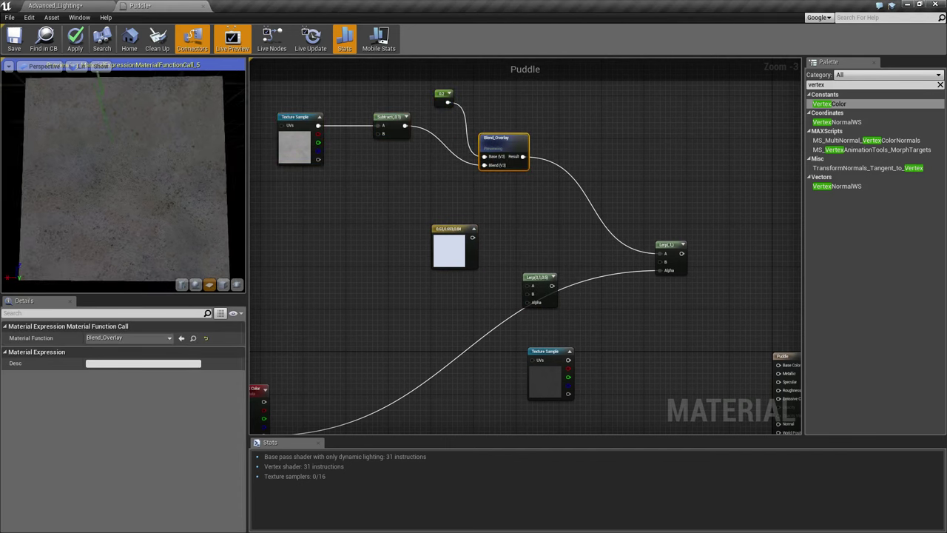
drag(170, 138, 209, 151)
- Connect Blend_Overlay to the second Lerp's A input and the pale blue constant to its B input, and preview that Lerp
drag(469, 239, 526, 293)
drag(523, 157, 522, 219)
right_click(523, 219)
click(547, 224)
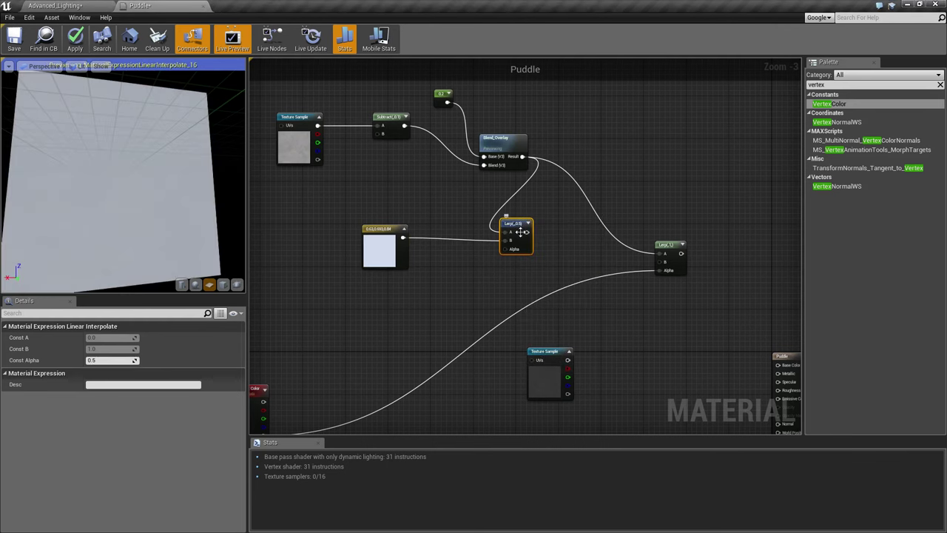
drag(125, 165, 163, 201)
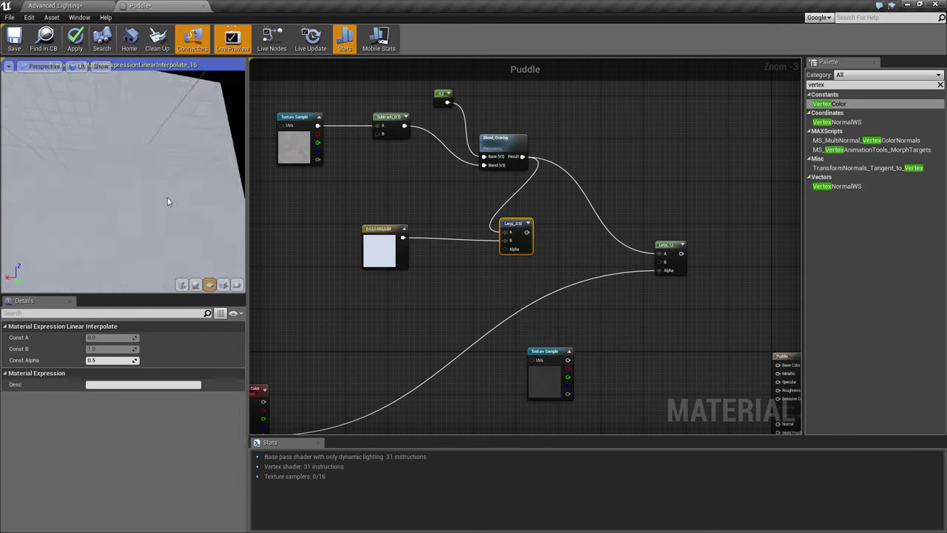
- Add a constant of 0.05 wired to the second Lerp's Alpha input, and move the pale blue constant farther above it
right_drag(464, 283, 481, 288)
key(1)
click(429, 263)
drag(410, 262, 542, 266)
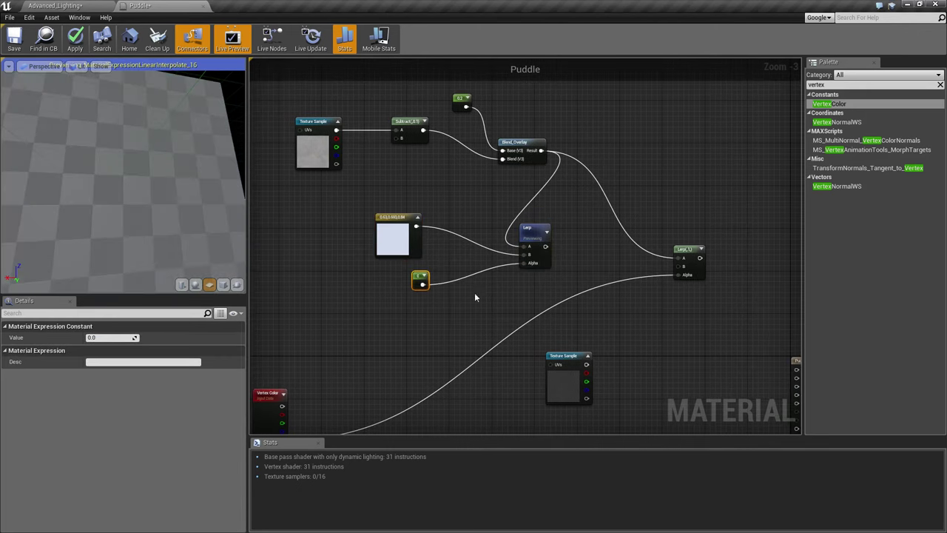
click(129, 338)
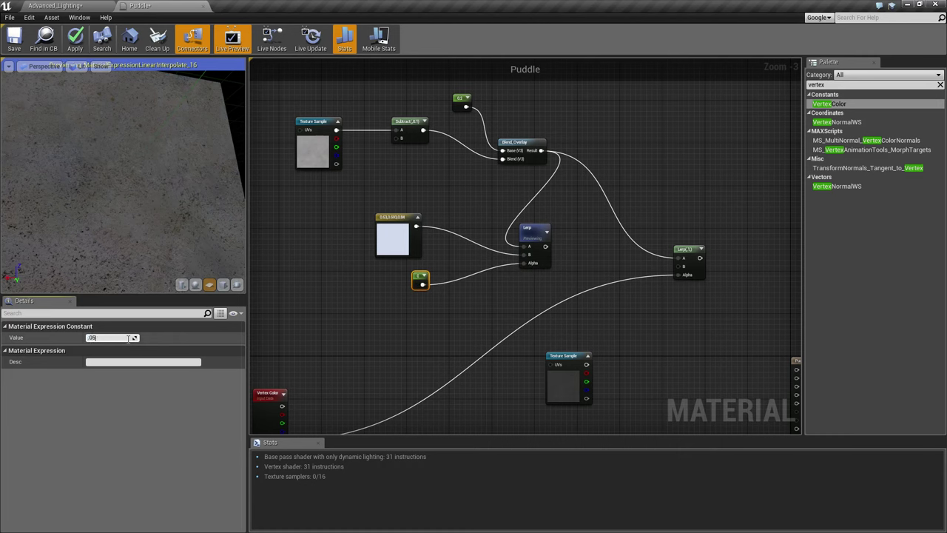
text(.05)
key(Return)
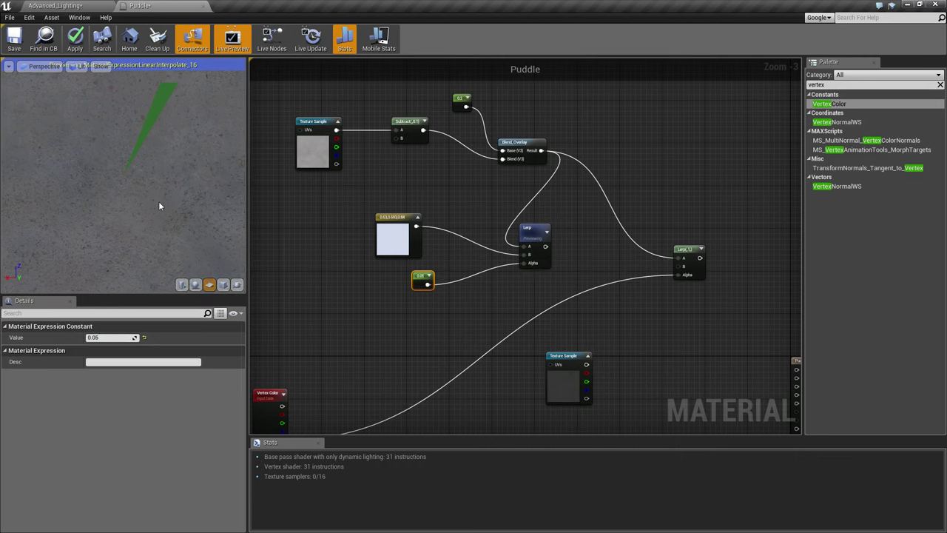
drag(387, 248, 393, 216)
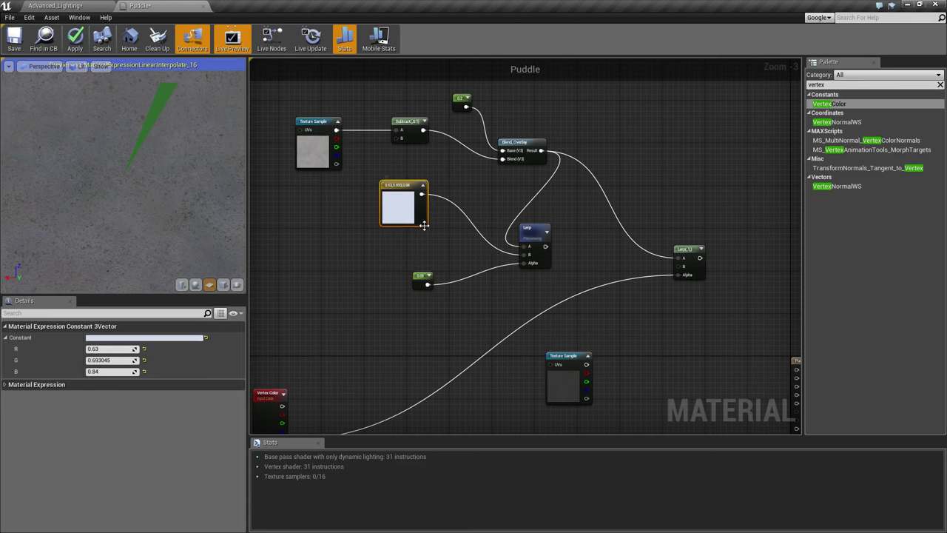
- Connect the tint Lerp's output to the vertex-alpha Lerp's B input, and adjust the positions of the tint Lerp and Blend_Overlay nodes
right_drag(477, 226, 381, 211)
drag(448, 232, 582, 251)
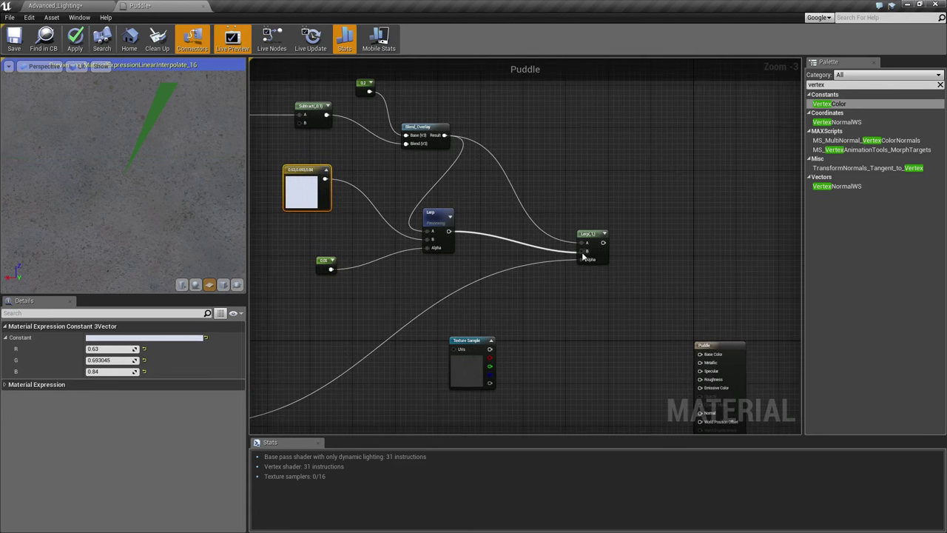
right_drag(561, 302, 524, 319)
mouse_move(406, 236)
mouse_down()
mouse_move(428, 242)
mouse_move(428, 221)
mouse_move(405, 224)
mouse_move(402, 210)
mouse_move(397, 218)
mouse_move(422, 233)
mouse_up()
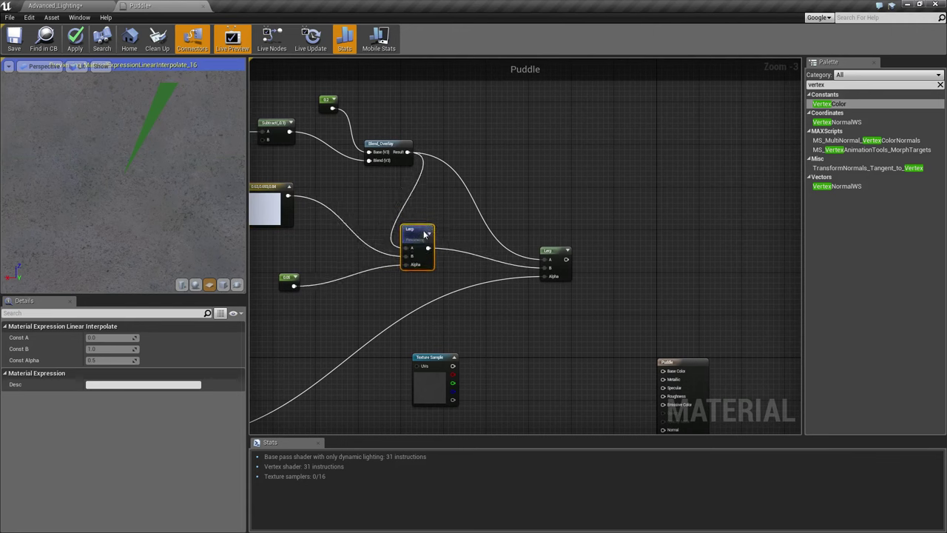
mouse_move(400, 152)
mouse_down()
mouse_move(383, 131)
mouse_move(407, 135)
mouse_up()
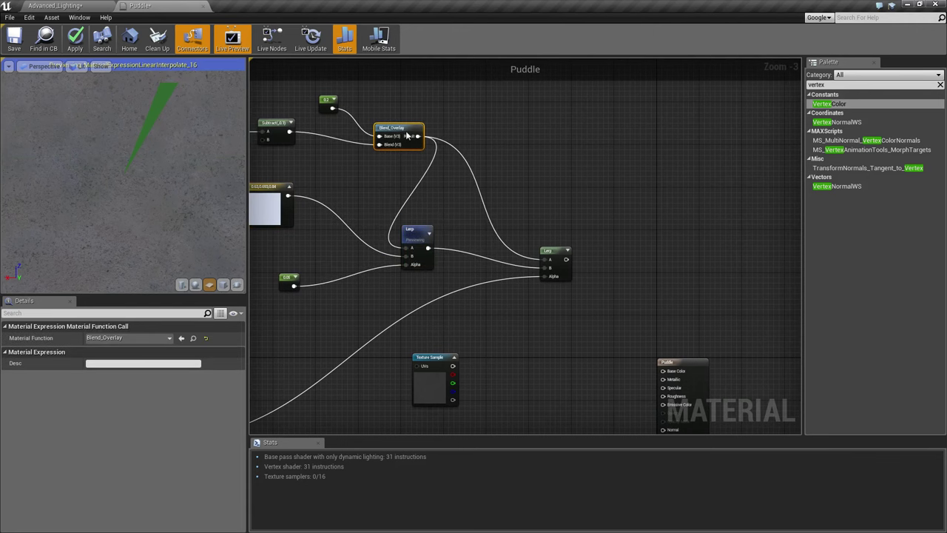
click(555, 255)
right_drag(430, 299, 549, 226)
right_drag(612, 249, 501, 287)
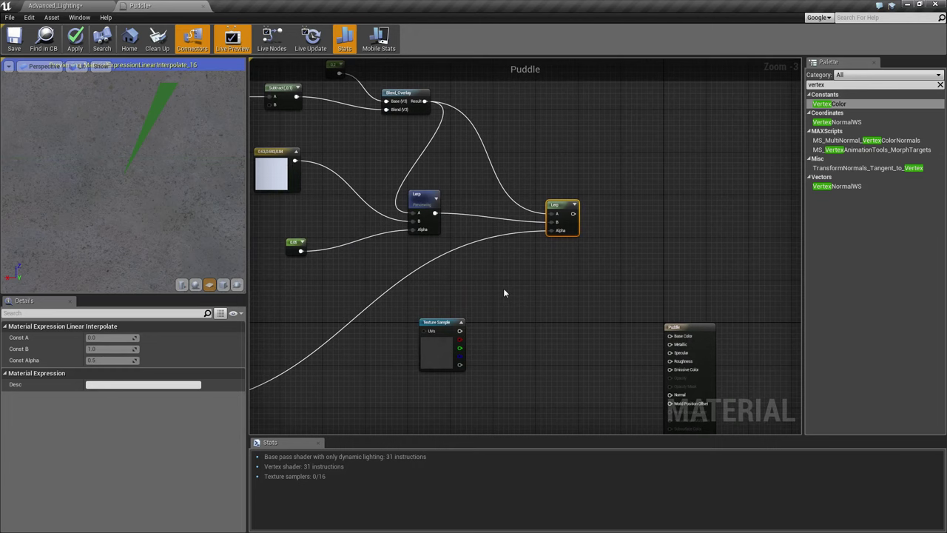
click(408, 98)
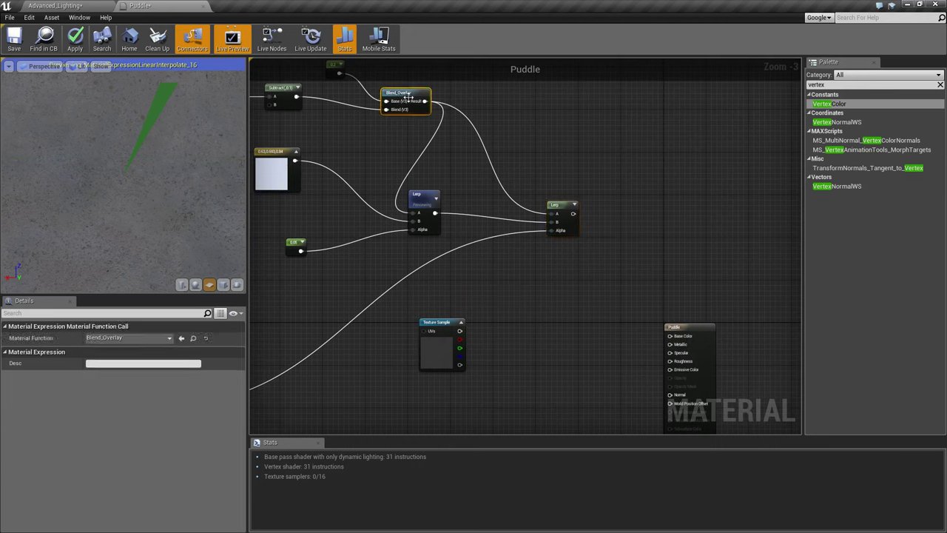
- Stop previewing the tint Lerp and connect the vertex-alpha Lerp's output to the material's Base Color
click(420, 201)
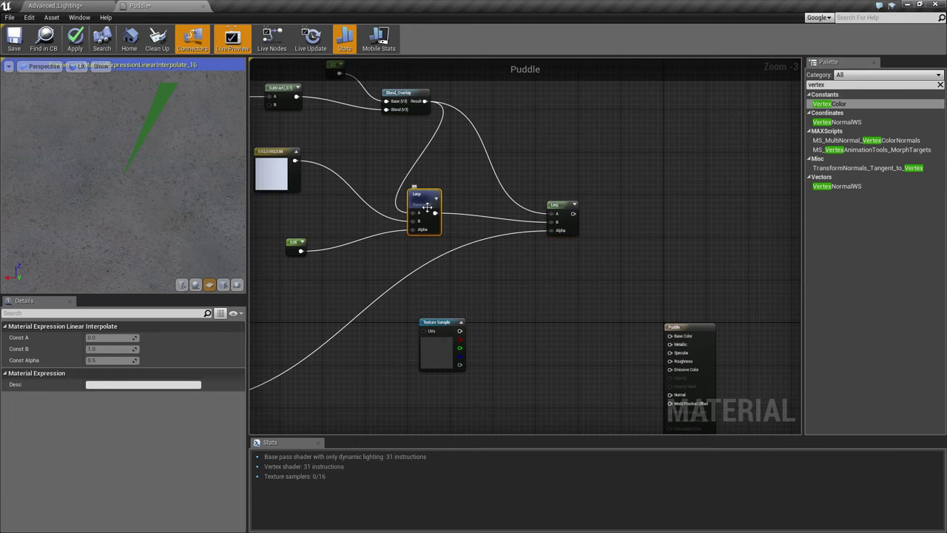
right_click(419, 200)
click(439, 203)
right_drag(600, 157, 514, 114)
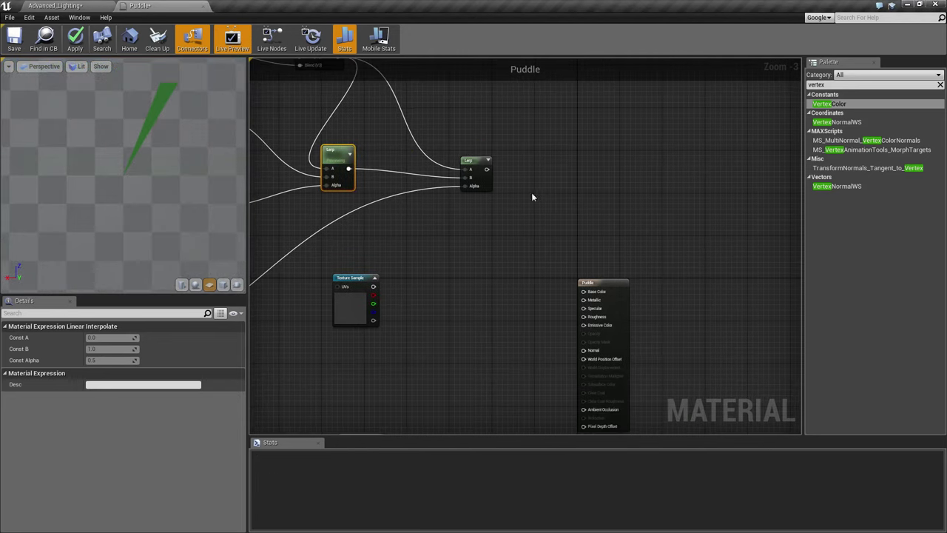
drag(486, 170, 582, 291)
right_drag(434, 257, 499, 274)
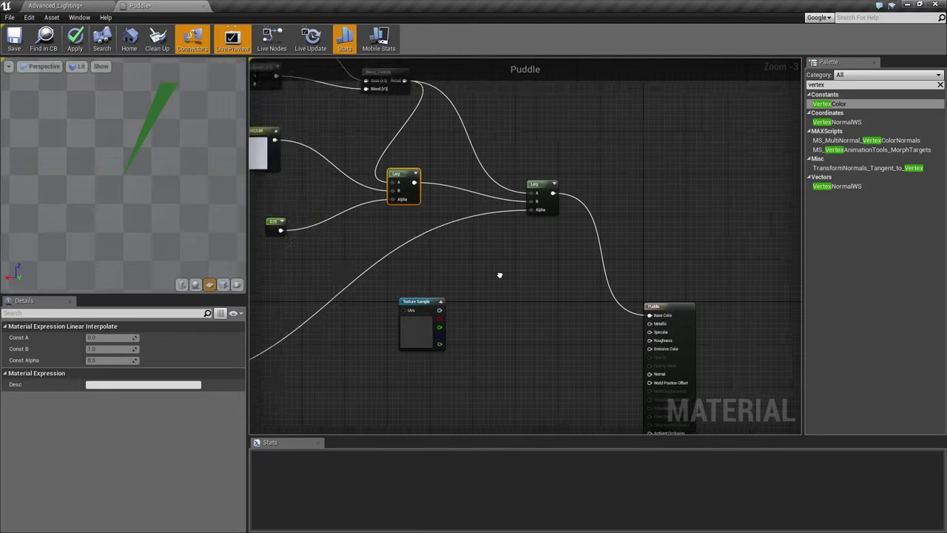
- Enclose the base color nodes in a comment box titled ALbedo
scroll(423, 227, down, 1)
right_drag(424, 227, 501, 252)
drag(605, 226, 598, 216)
drag(299, 93, 627, 265)
key(c)
click(128, 337)
key(ctrl+a)
text(ALbedo)
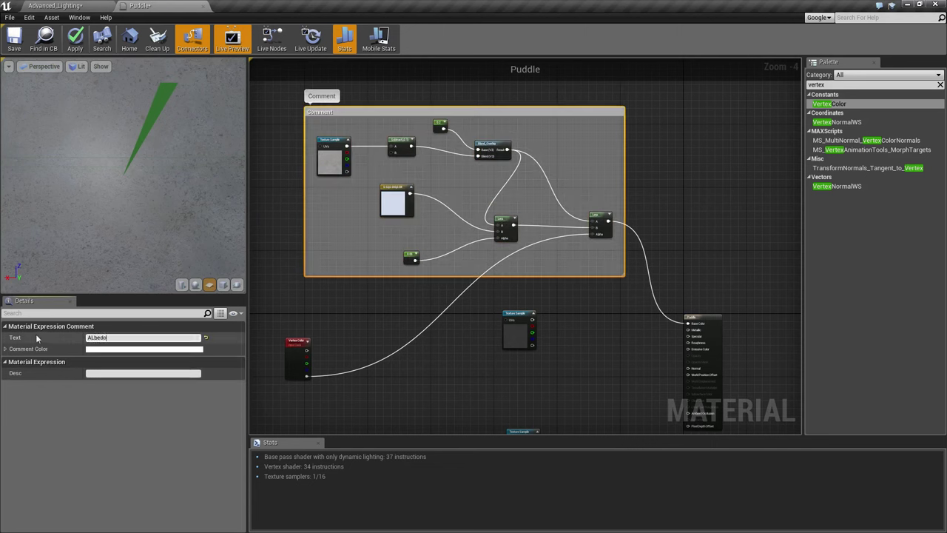
key(Return)
- Move the base color comment group up and to the left, and bring the Concrete_Roughness texture sample closer to the Vertex Color node
drag(428, 127, 405, 98)
right_drag(579, 277, 599, 219)
drag(531, 261, 477, 275)
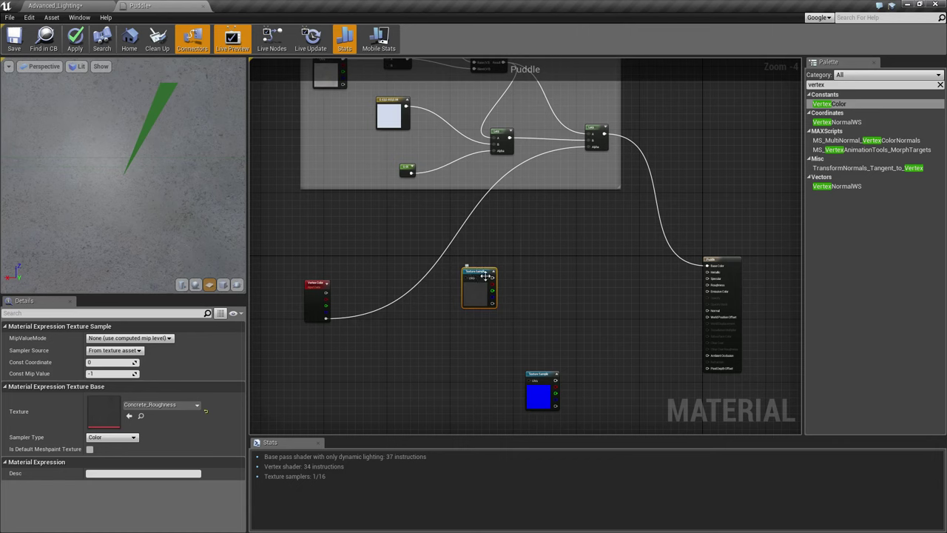
- Add a OneMinus node fed by the Concrete_Roughness texture sample, preview its result on the plane, and stop that preview
right_drag(123, 178, 123, 148)
drag(123, 177, 148, 177)
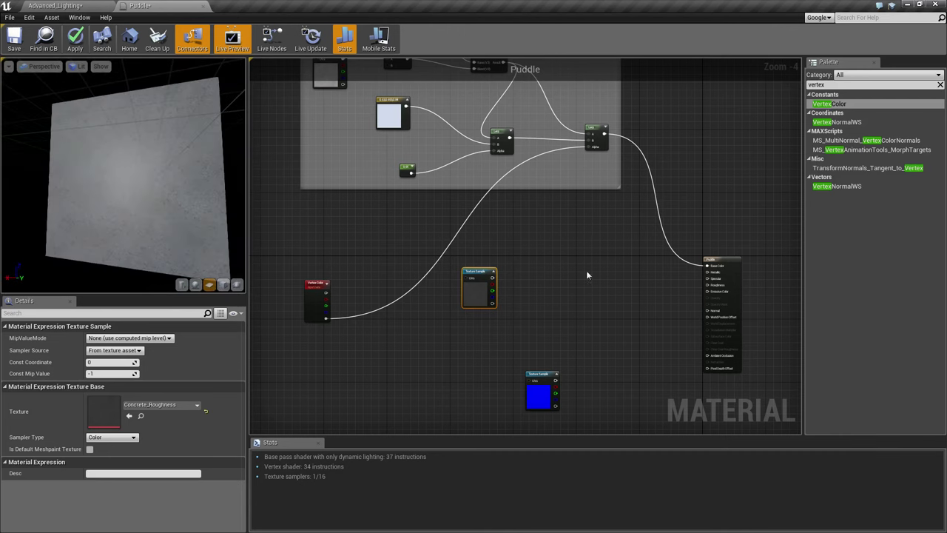
scroll(539, 255, up, 2)
scroll(540, 237, up, 1)
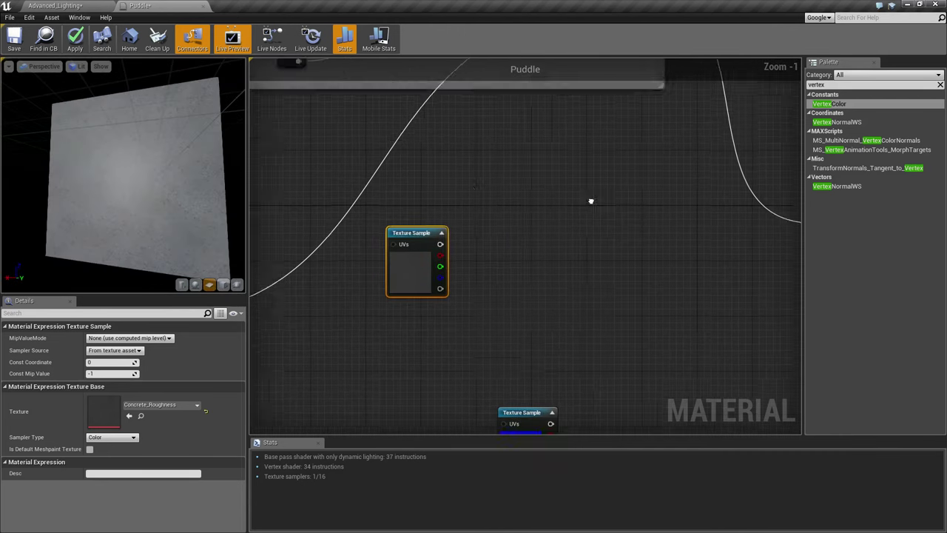
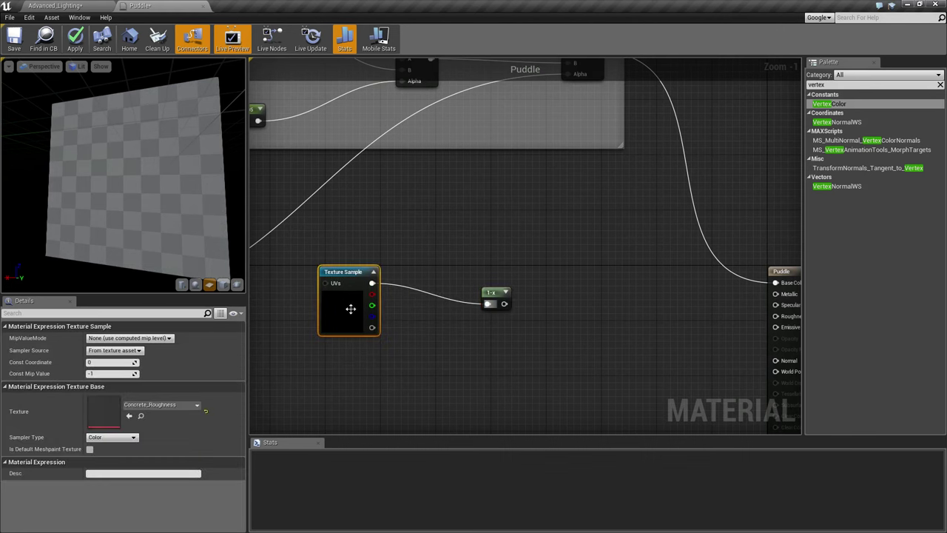
drag(486, 294, 439, 273)
right_click(441, 273)
click(477, 276)
drag(117, 172, 148, 207)
right_click(447, 275)
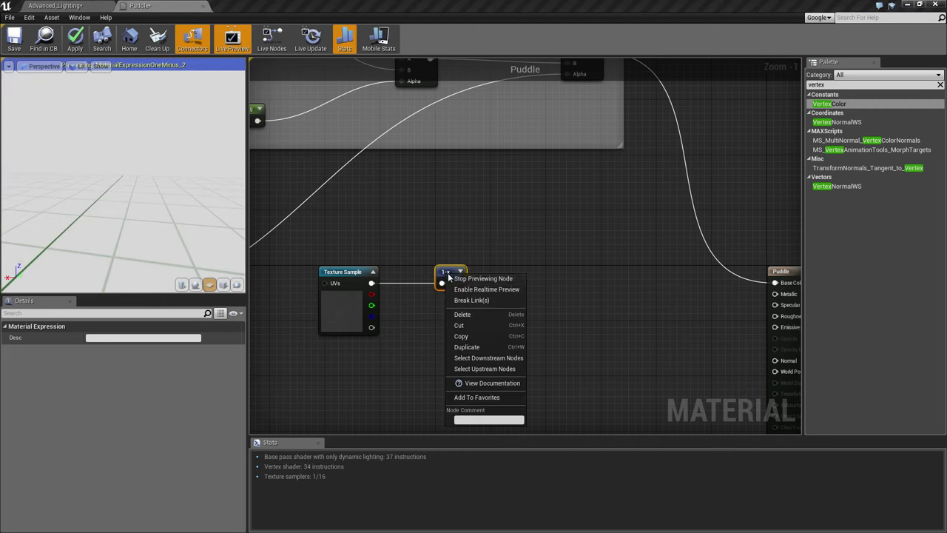
click(466, 281)
- Move the Concrete_Roughness texture sample and its OneMinus node left to free space before the material output
right_drag(430, 270, 446, 224)
drag(453, 226, 445, 232)
drag(368, 228, 320, 234)
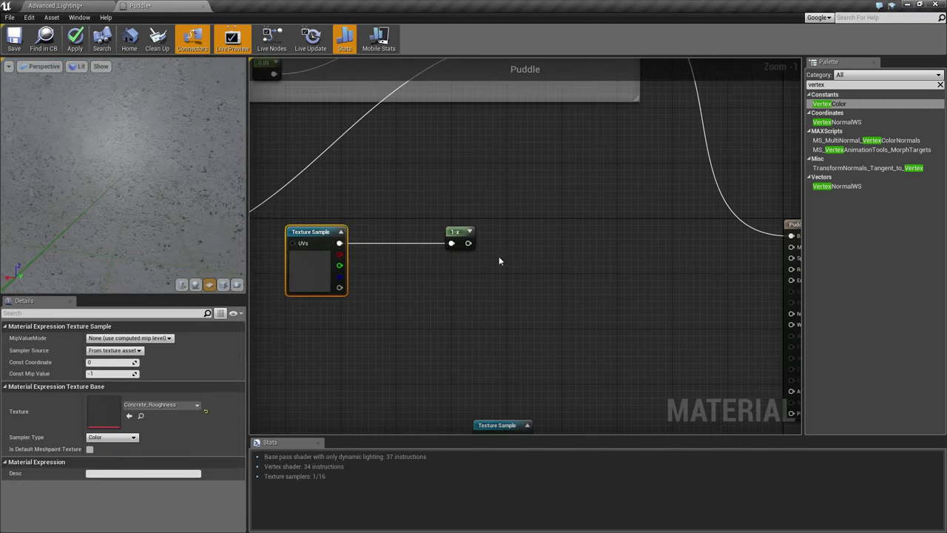
right_drag(498, 256, 476, 254)
drag(437, 235, 389, 230)
mouse_move(307, 264)
mouse_down()
mouse_move(281, 268)
mouse_move(319, 264)
mouse_move(293, 257)
mouse_up()
drag(386, 224, 375, 235)
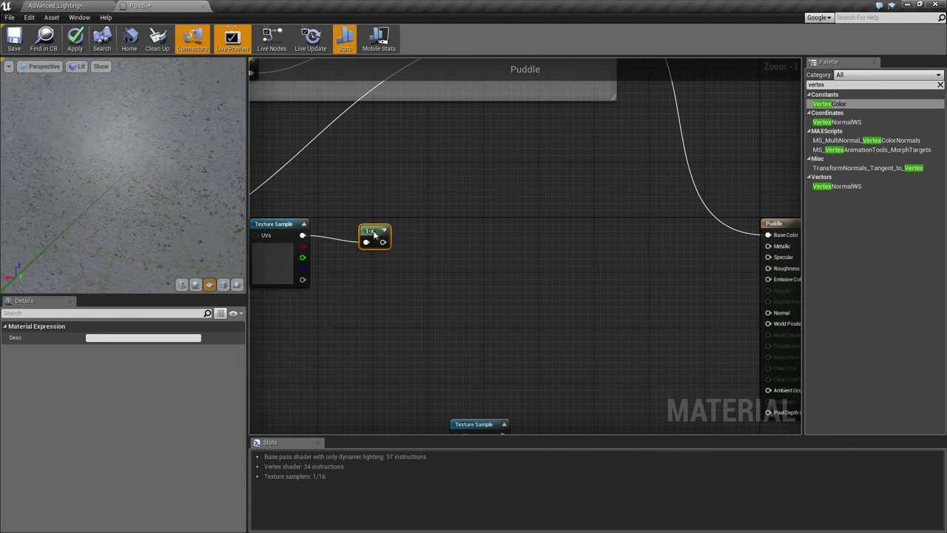
scroll(421, 260, up, 1)
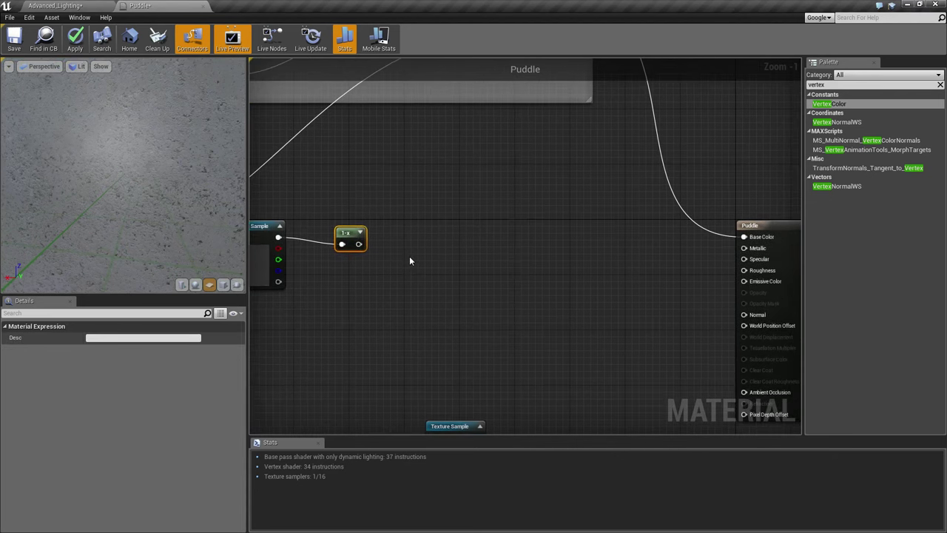
- Add a Lerp node beside the OneMinus node and connect the OneMinus output to its A input
right_drag(432, 261, 487, 194)
key(l)
click(458, 230)
drag(544, 200, 542, 191)
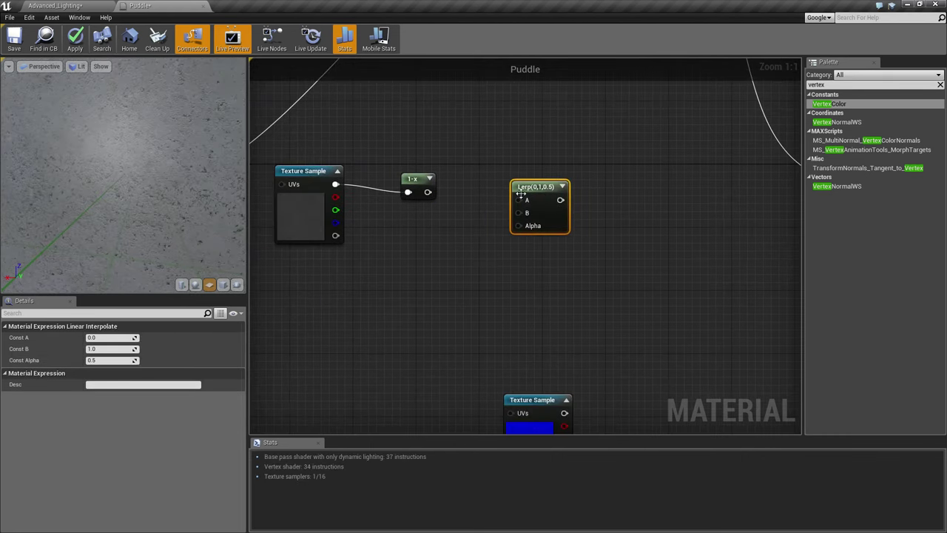
right_drag(590, 159, 501, 300)
right_drag(543, 158, 517, 262)
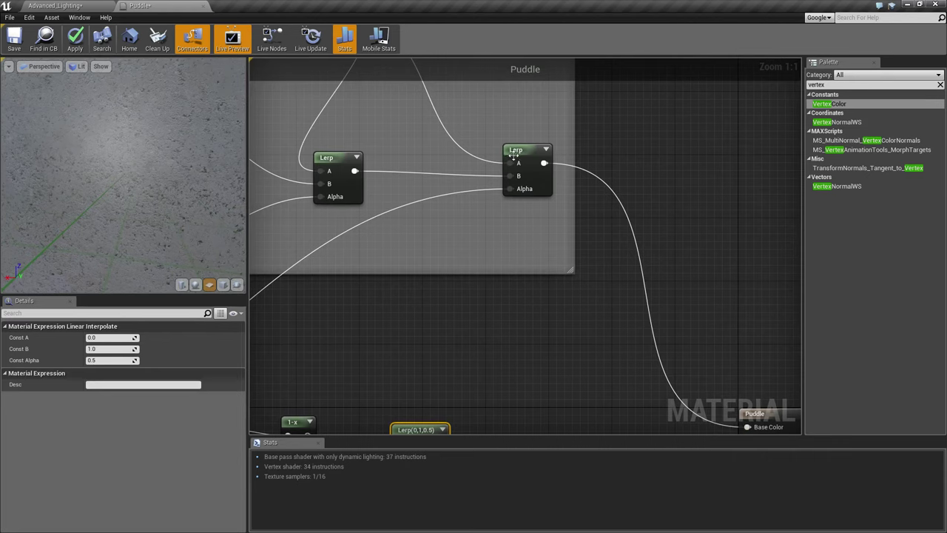
right_drag(338, 403, 443, 285)
scroll(417, 317, down, 3)
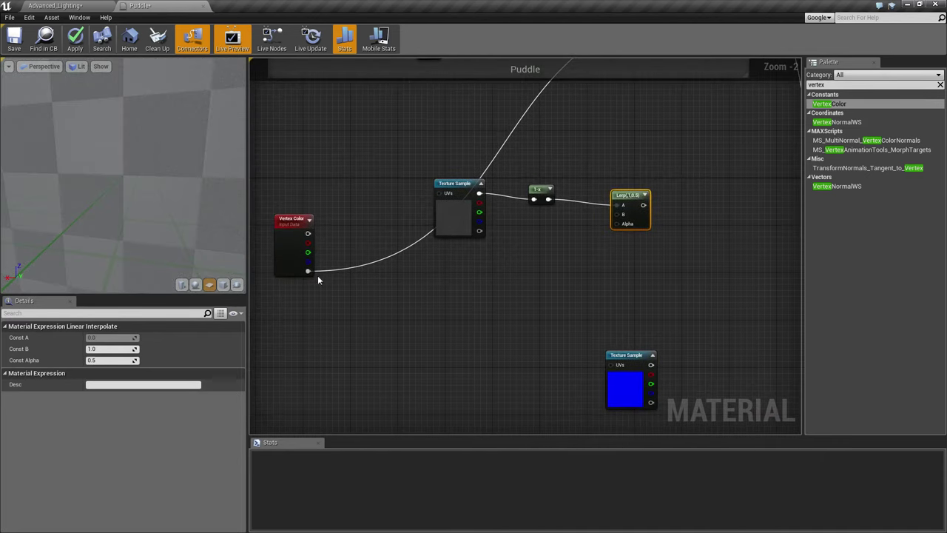
- Connect Vertex Color's alpha to the roughness Lerp's Alpha input, and spread the roughness nodes apart to make room for a constant
drag(308, 271, 616, 223)
drag(382, 154, 554, 204)
drag(535, 190, 500, 173)
drag(624, 194, 623, 218)
- Add a constant of -1 and connect it to the roughness Lerp's B input
key(1)
click(493, 210)
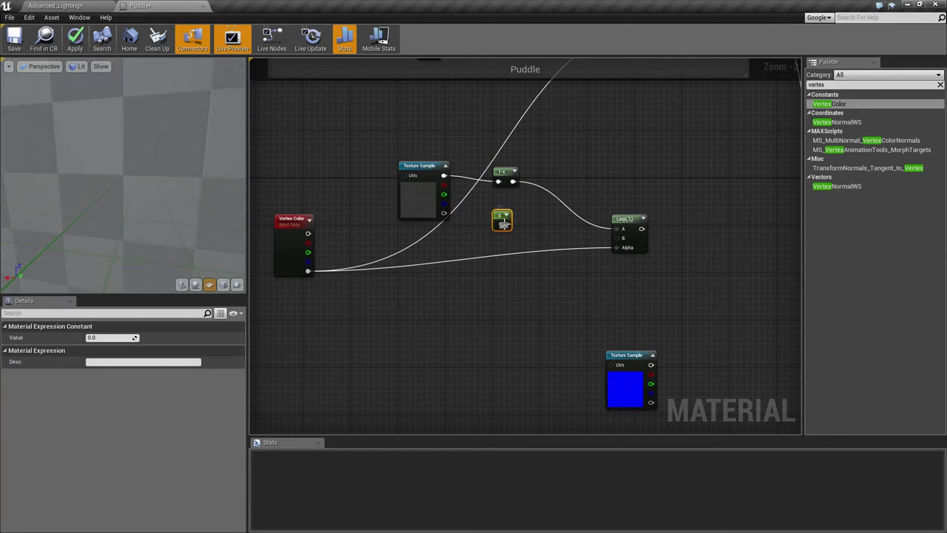
drag(495, 216, 627, 234)
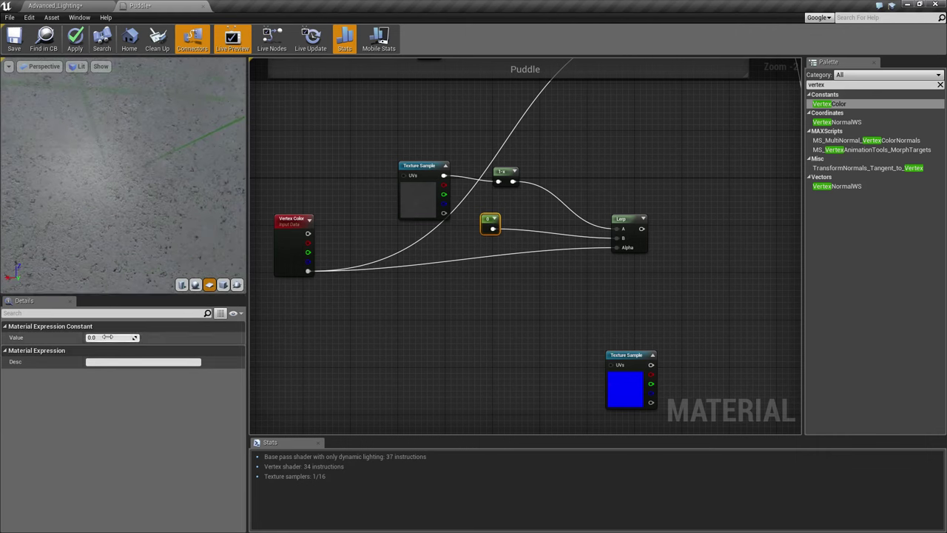
click(111, 337)
text(-1)
key(Return)
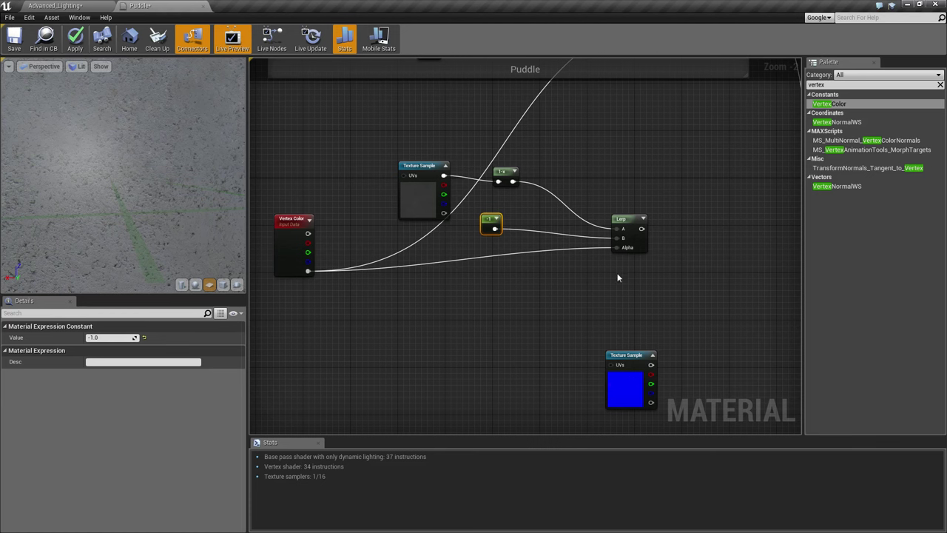
- Connect the roughness Lerp's output to the material's Roughness, and select the group of roughness nodes
right_drag(617, 271, 400, 254)
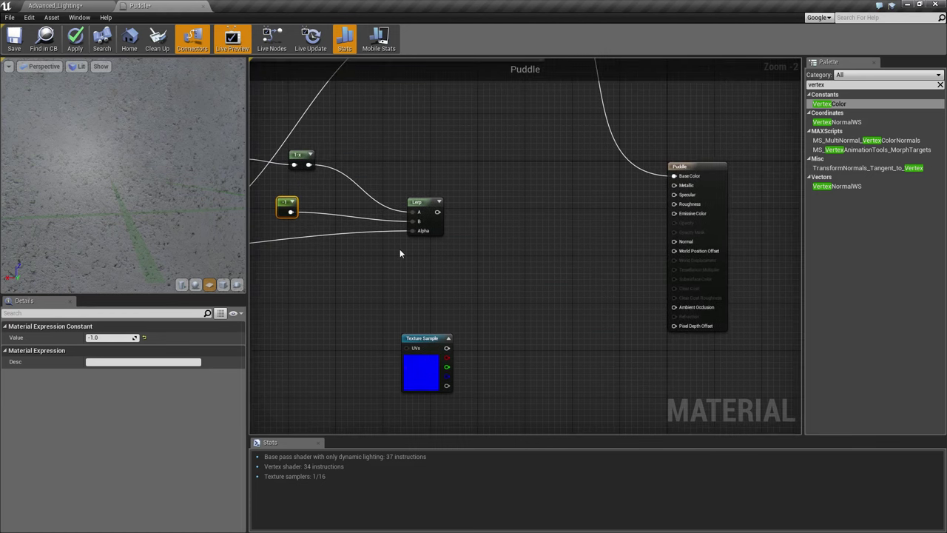
drag(437, 212, 691, 210)
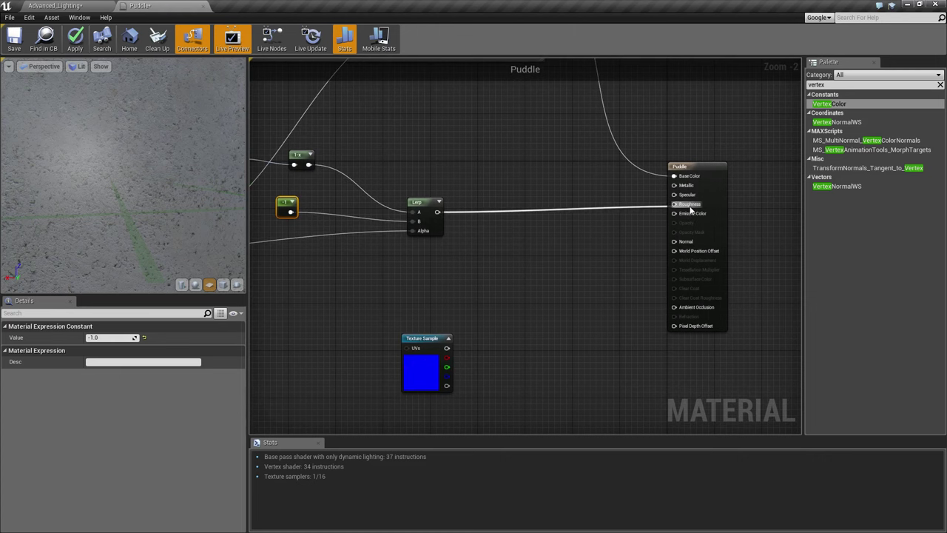
right_drag(596, 216, 785, 225)
drag(374, 139, 665, 257)
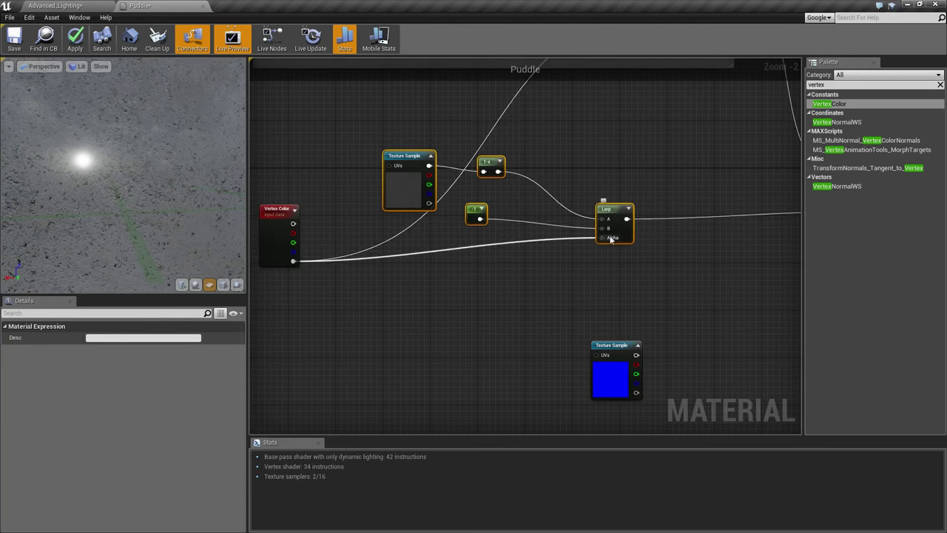
- Inspect the surface reflections up close on the plane, and switch the preview mesh to a sphere
right_drag(189, 177, 190, 237)
mouse_move(161, 141)
mouse_down()
mouse_move(205, 140)
mouse_move(161, 140)
mouse_up()
right_drag(161, 141, 160, 111)
drag(161, 140, 160, 104)
drag(82, 222, 122, 200)
click(195, 285)
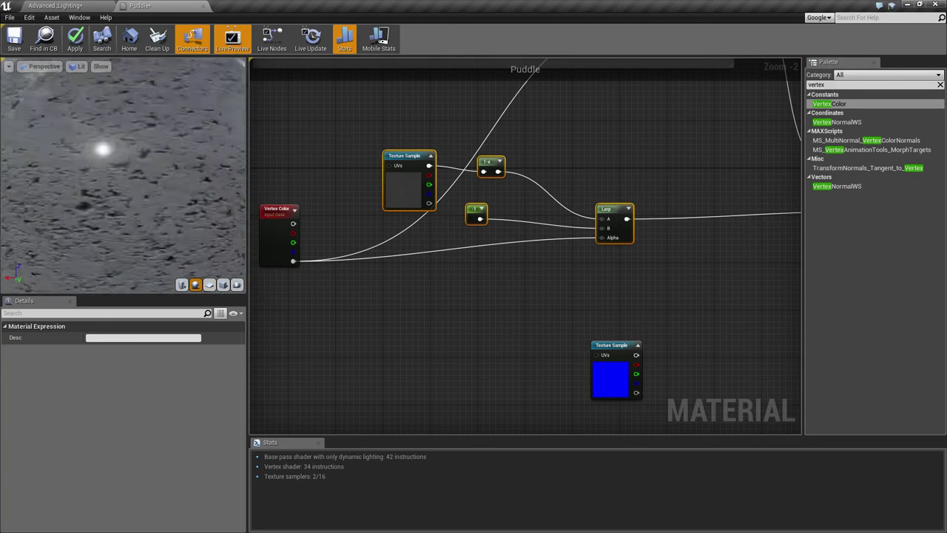
right_drag(710, 209, 620, 240)
drag(160, 174, 89, 174)
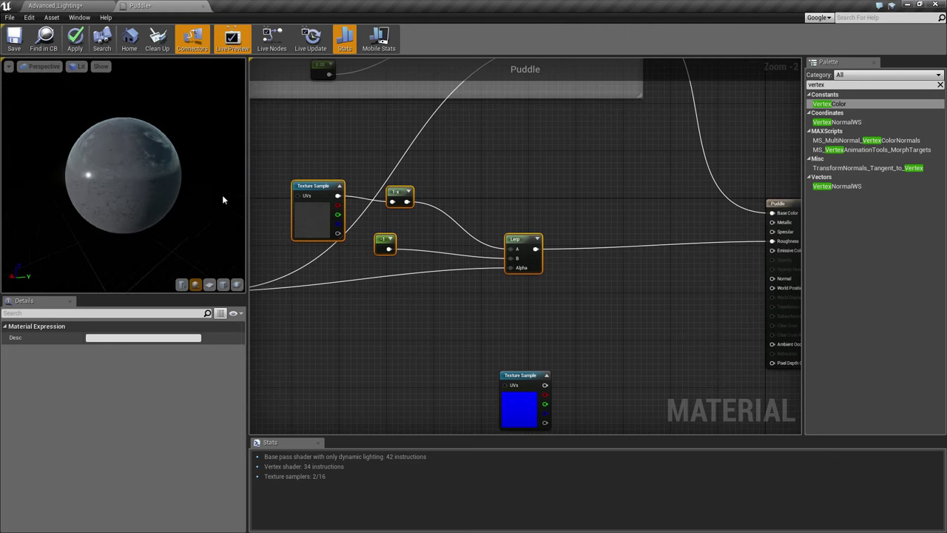
- Move the blue normal map texture sample left, add a Lerp beside it, and connect the sample to the Lerp's A input
right_drag(581, 191, 545, 120)
mouse_move(564, 201)
right_down()
mouse_move(601, 180)
mouse_move(547, 206)
right_up()
drag(477, 304, 408, 305)
right_drag(516, 334, 554, 264)
click(554, 264)
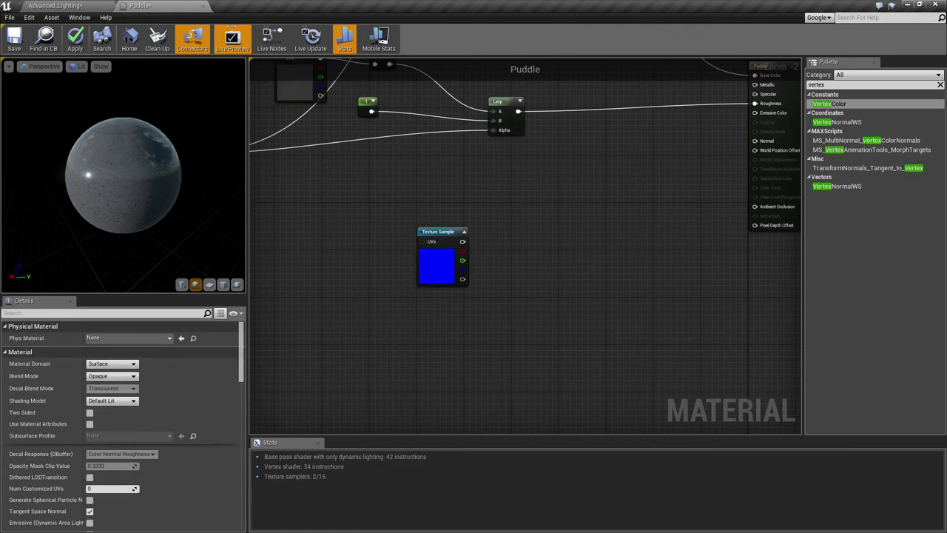
key(l)
click(543, 258)
drag(562, 263, 531, 244)
drag(462, 241, 517, 252)
- Connect Vertex Color's alpha to the normal Lerp's Alpha input, and move that Lerp farther from the texture sample
right_drag(266, 197, 348, 205)
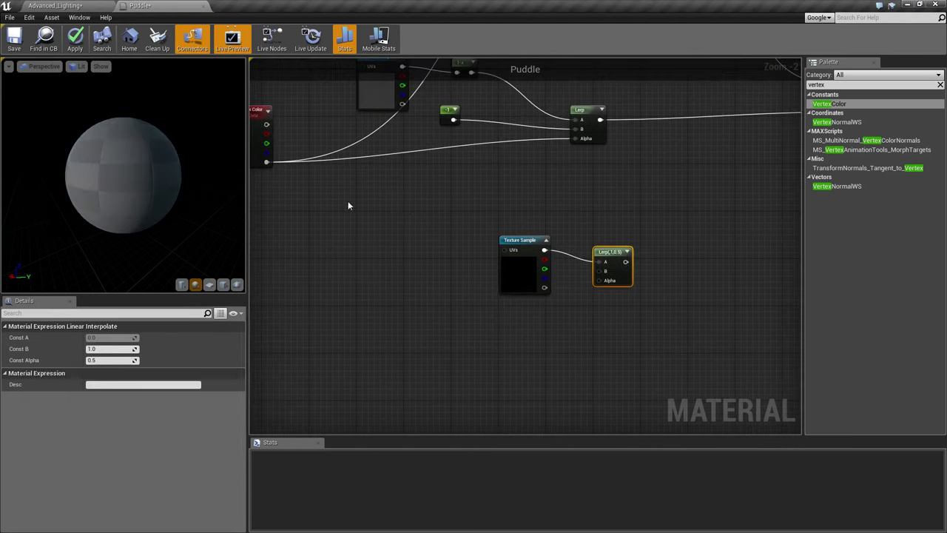
drag(265, 162, 599, 281)
right_drag(631, 282, 606, 277)
drag(592, 250, 635, 250)
right_drag(708, 254, 592, 270)
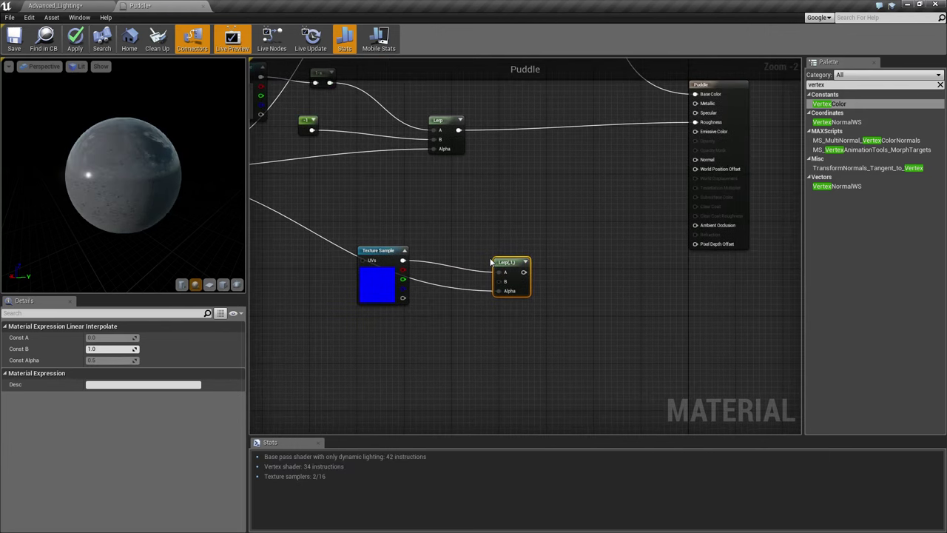
- Connect the normal Lerp's output to the material's Normal input, and check the result on the preview sphere
drag(509, 261, 705, 161)
drag(555, 227, 496, 256)
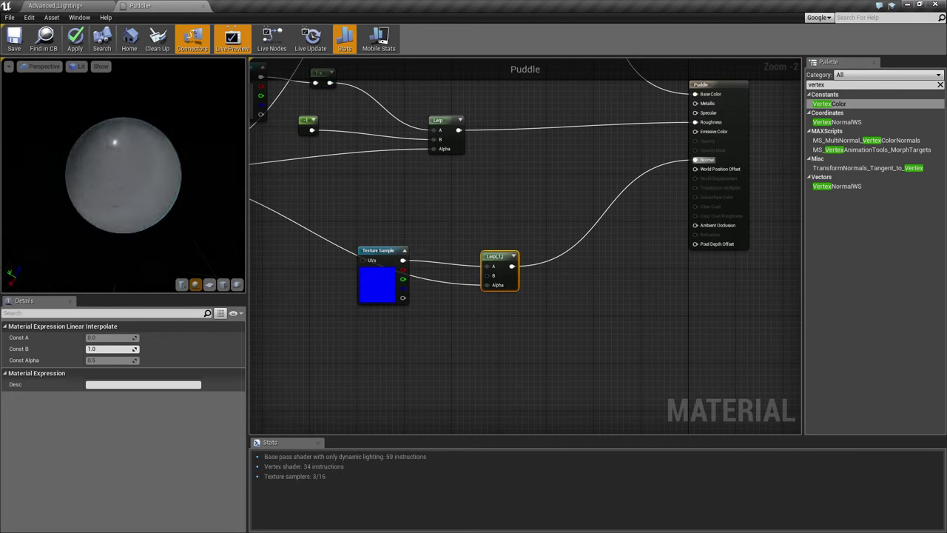
drag(123, 176, 185, 176)
- Group the roughness texture sample, One Minus, constant and Lerp nodes in a comment box titled Roughness
right_drag(560, 210, 525, 329)
scroll(509, 225, down, 1)
right_drag(507, 222, 588, 264)
drag(401, 229, 649, 344)
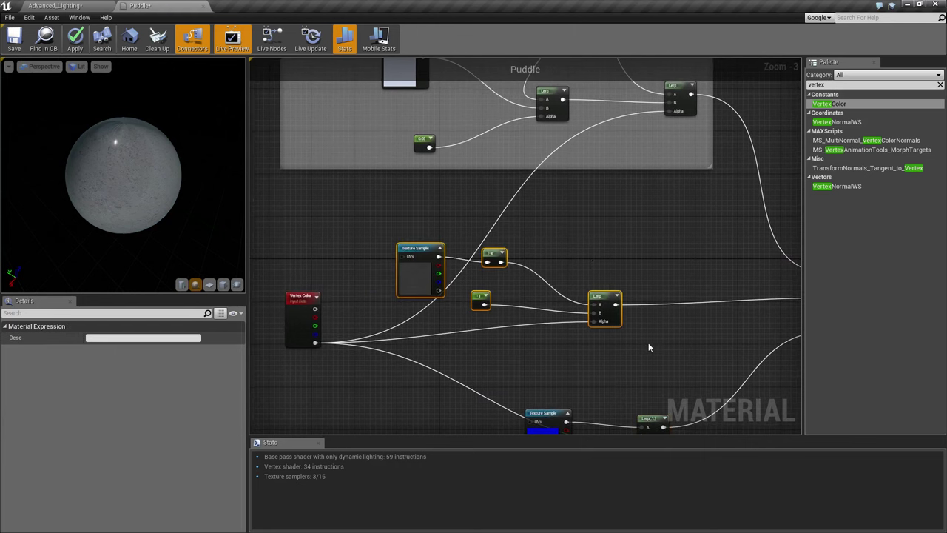
key(c)
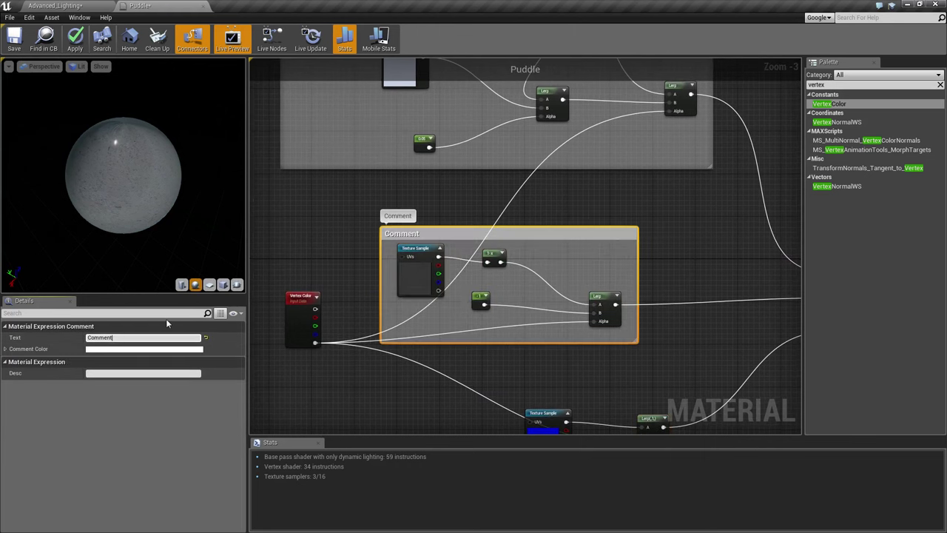
click(143, 337)
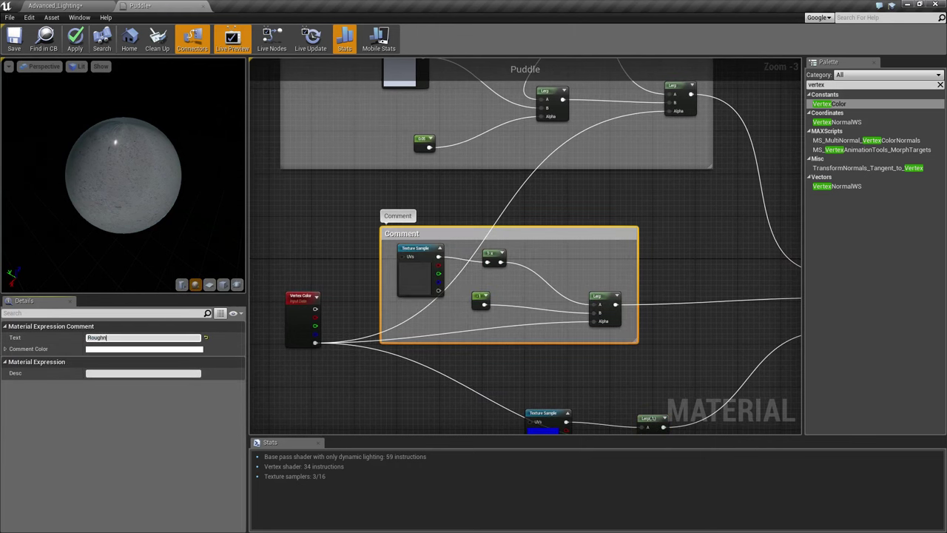
- Group the blue normal texture sample and its Lerp in a comment box titled Nrms
right_drag(563, 323, 477, 175)
drag(405, 236, 637, 370)
key(c)
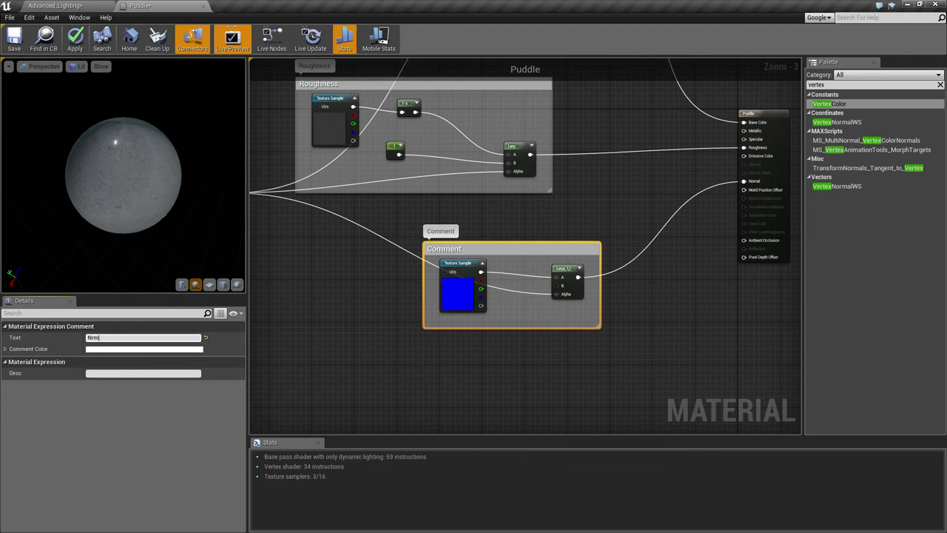
- Apply the Puddle material's changes and inspect the plane in the Advanced_Lighting level
right_drag(617, 231, 511, 314)
right_drag(505, 260, 718, 492)
right_drag(511, 429, 599, 268)
click(75, 37)
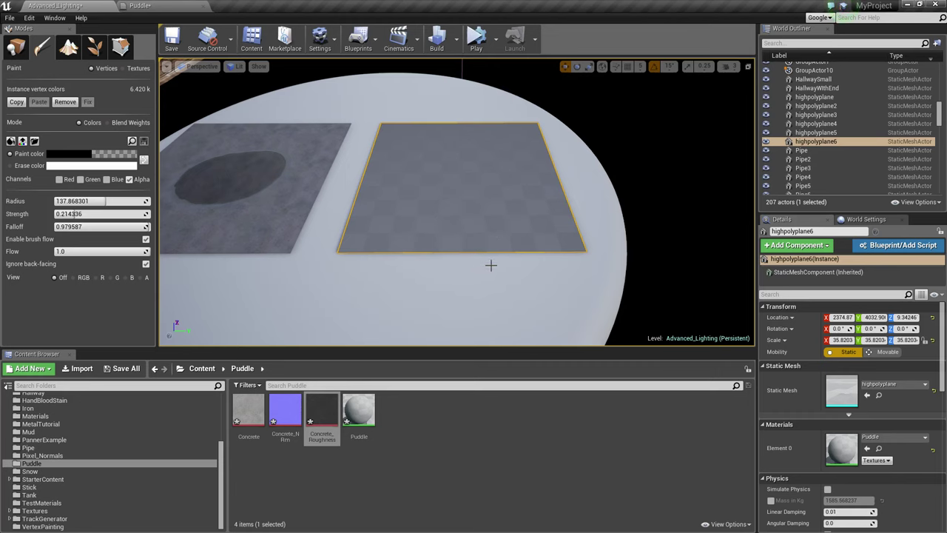
mouse_move(500, 186)
right_down()
mouse_move(500, 137)
mouse_move(532, 229)
mouse_move(503, 178)
mouse_move(466, 159)
mouse_move(511, 198)
mouse_move(503, 196)
right_up()
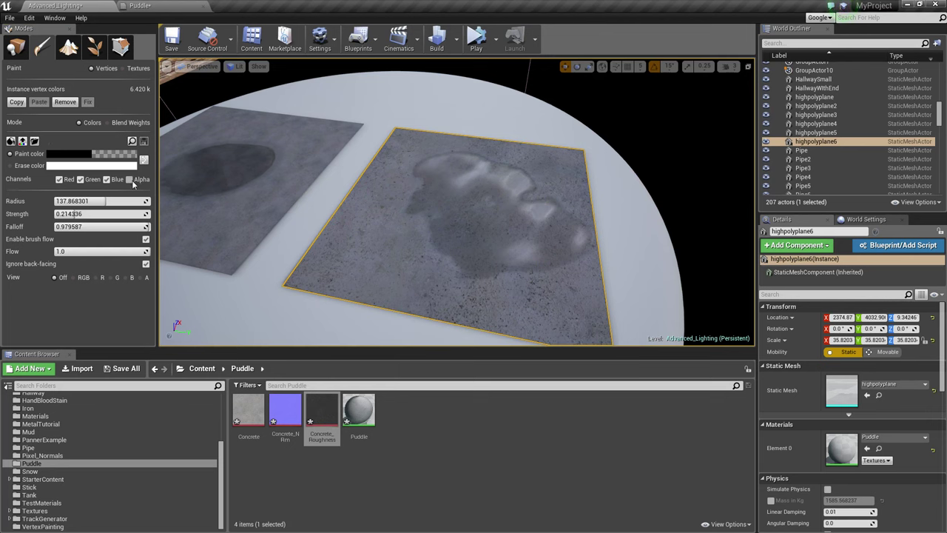
- Limit vertex painting to the Alpha channel, and brush the puddle off the plane back to bare concrete
click(81, 179)
click(59, 179)
mouse_move(486, 231)
shift+mouse_down()
mouse_move(466, 226)
mouse_move(524, 186)
mouse_move(444, 218)
shift+mouse_up()
mouse_move(488, 200)
right_down()
mouse_move(446, 142)
mouse_move(534, 220)
right_up()
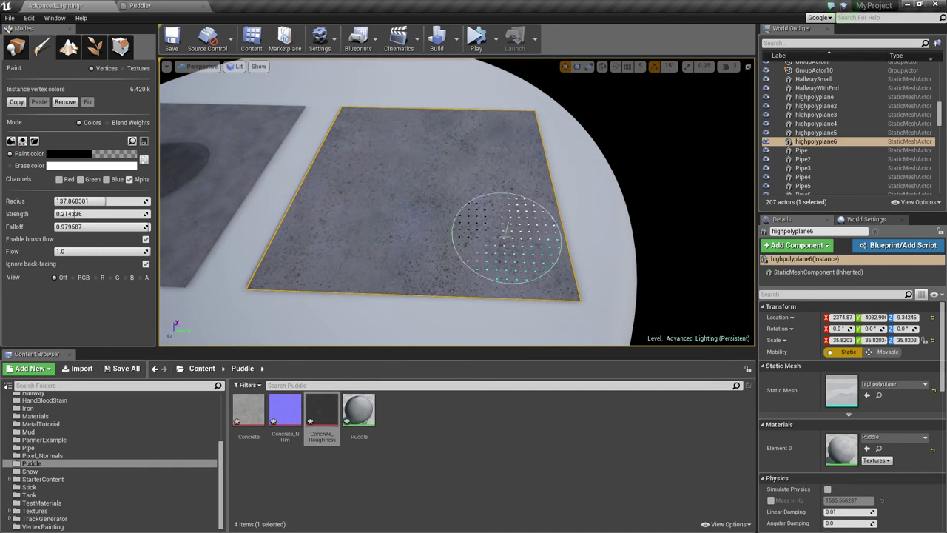
- Swap the paint color to white, lower the brush strength to about 0.066, and paint a curved puddle on the plane
click(143, 160)
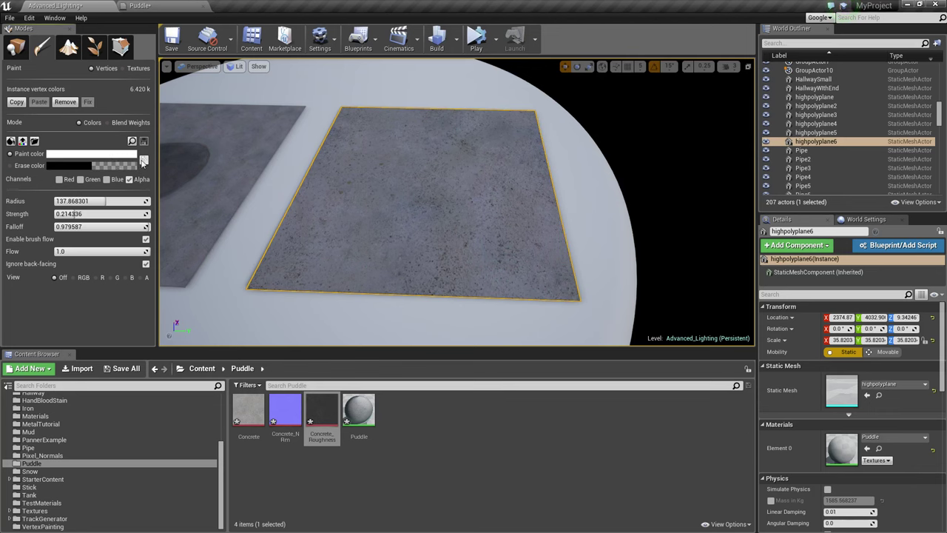
mouse_move(497, 185)
mouse_down()
mouse_move(402, 185)
mouse_move(454, 158)
mouse_move(404, 152)
mouse_move(389, 190)
mouse_move(436, 186)
mouse_move(311, 159)
mouse_up()
right_drag(311, 159, 332, 185)
right_drag(422, 178, 376, 176)
mouse_move(395, 167)
mouse_down()
mouse_move(520, 205)
mouse_move(416, 167)
mouse_move(414, 200)
mouse_move(401, 192)
mouse_move(495, 215)
mouse_move(447, 215)
mouse_up()
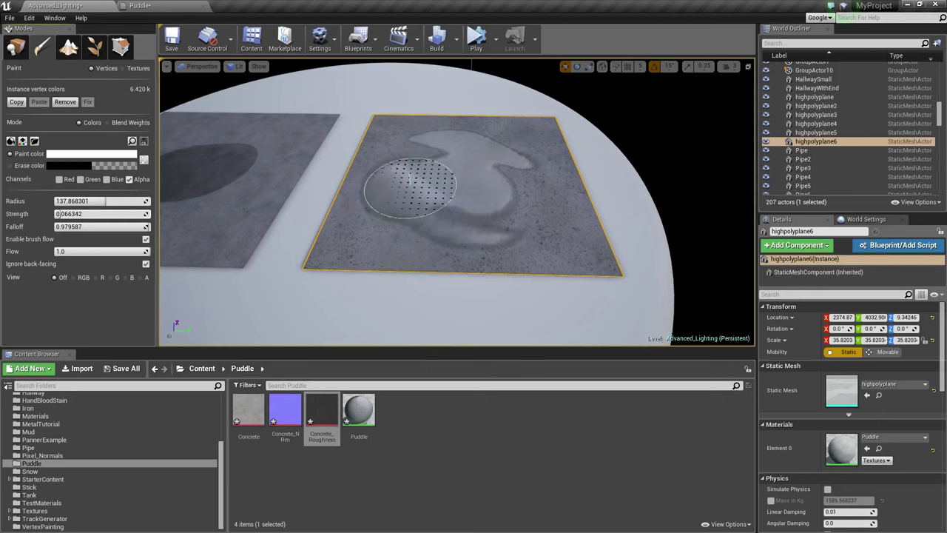
- Swap the paint color back to black, and brush concrete over parts of the puddle to soften it
click(145, 160)
mouse_move(454, 233)
mouse_down()
mouse_move(527, 222)
mouse_move(476, 165)
mouse_move(441, 197)
mouse_move(387, 219)
mouse_move(452, 157)
mouse_move(442, 138)
mouse_move(527, 241)
mouse_up()
mouse_move(524, 243)
right_down()
mouse_move(535, 231)
mouse_move(444, 222)
mouse_move(436, 258)
mouse_move(512, 213)
right_up()
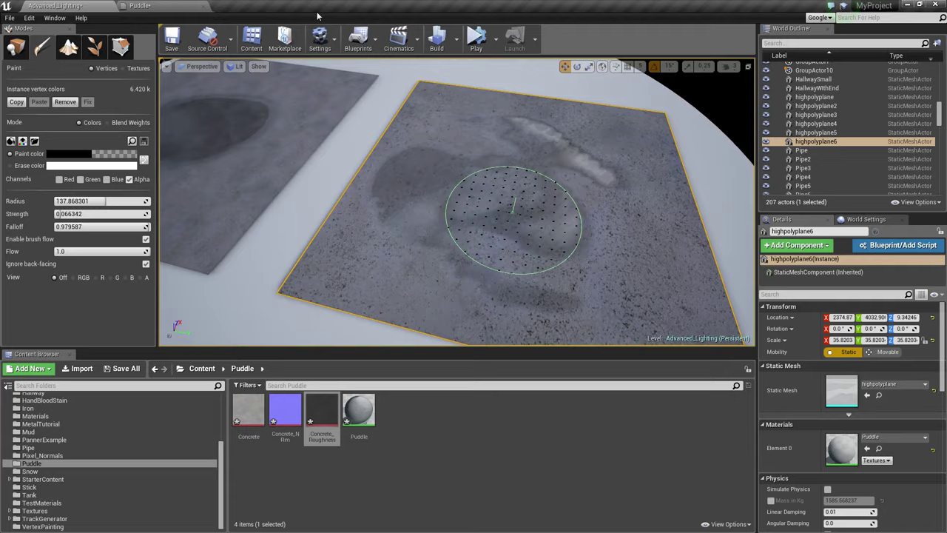
- Switch to the Puddle material graph, and examine the Roughness group and the constant feeding its Lerp's B input
click(184, 8)
right_drag(357, 133, 439, 226)
scroll(444, 218, up, 2)
click(424, 208)
mouse_move(424, 208)
mouse_down()
mouse_move(414, 189)
mouse_move(417, 197)
mouse_up()
right_drag(504, 184, 438, 271)
right_drag(456, 220, 507, 134)
right_drag(522, 367, 487, 277)
click(486, 277)
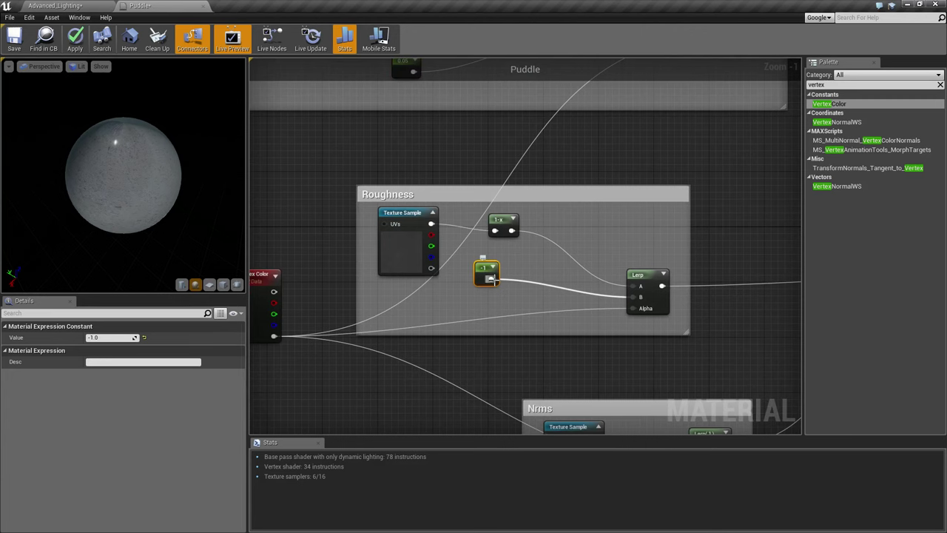
right_drag(527, 270, 509, 201)
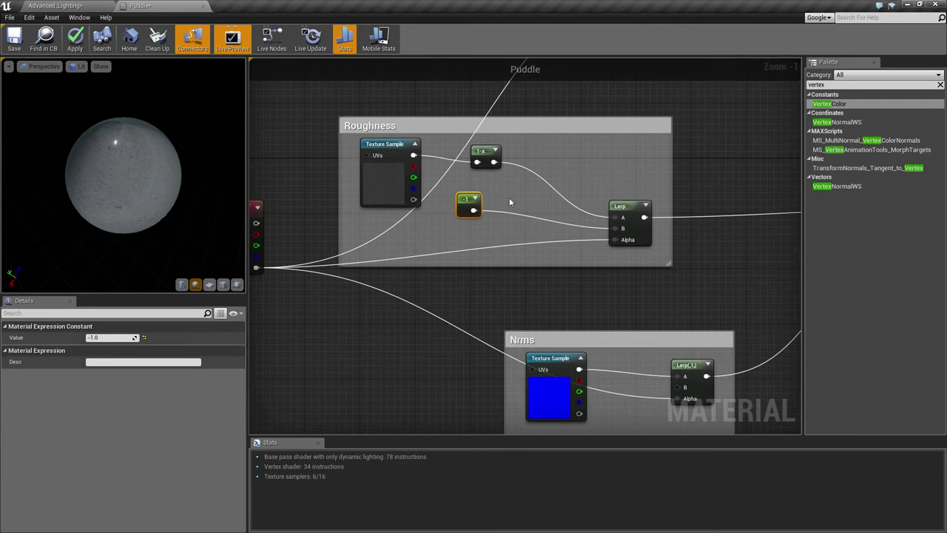
right_click(469, 209)
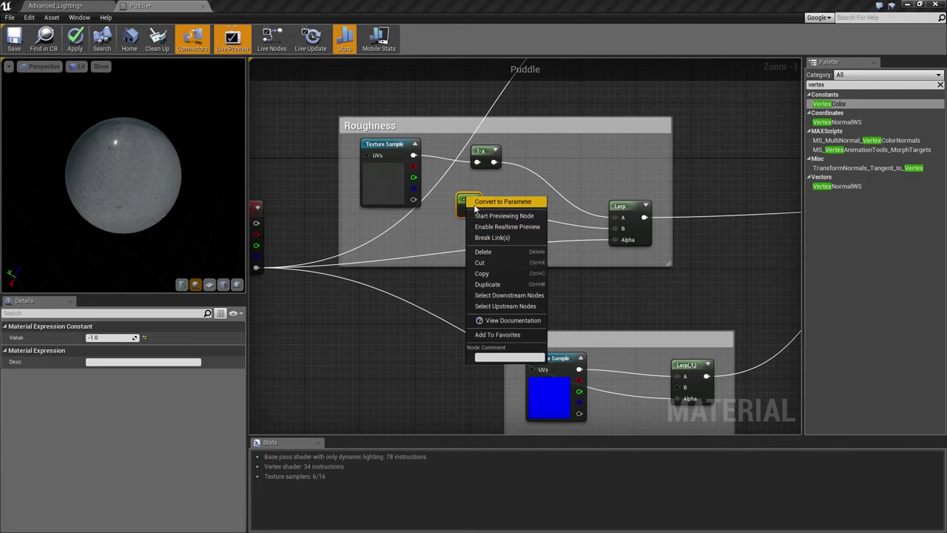
- Apply the Puddle material again, and return to the Advanced_Lighting level to view the plane from another angle
click(74, 5)
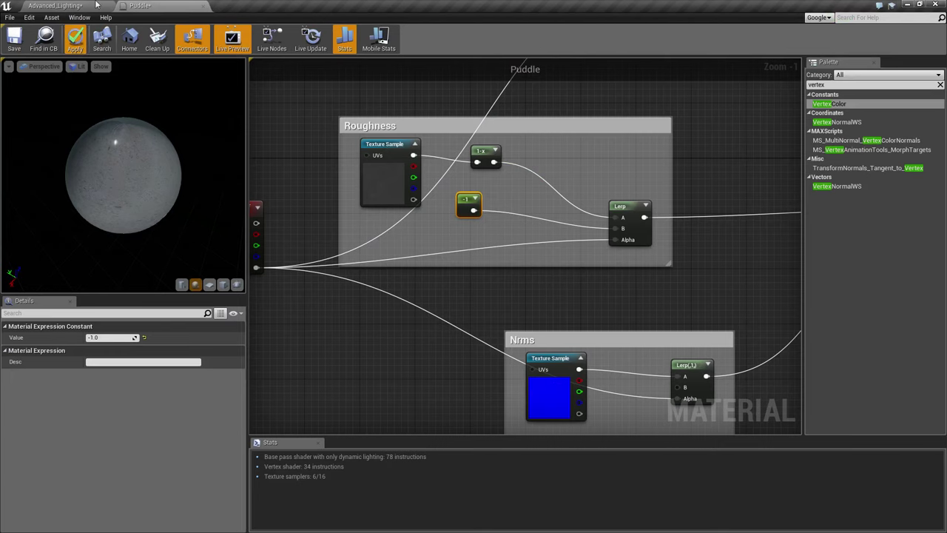
click(96, 6)
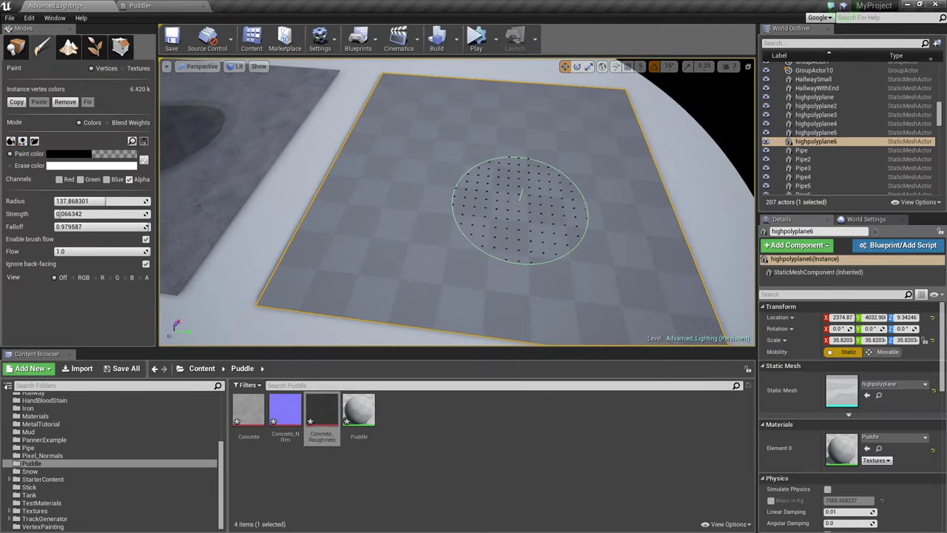
right_drag(511, 208, 509, 198)
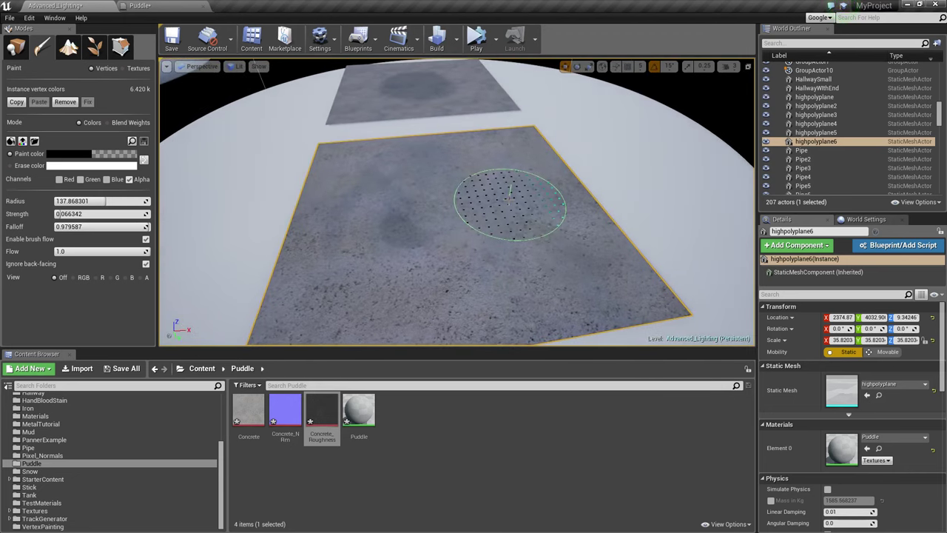